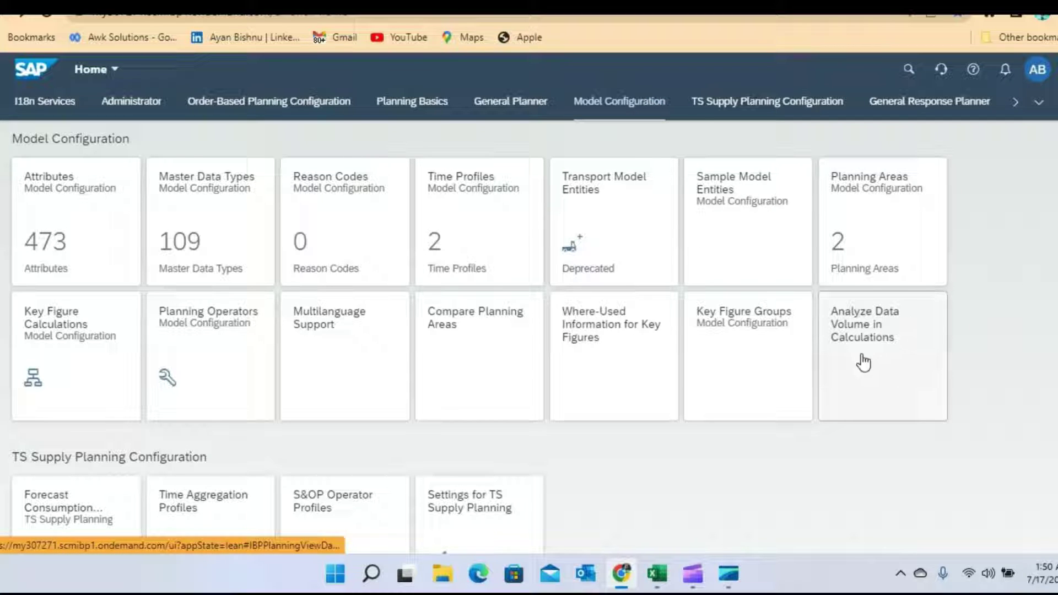
# Step: Open the Analyze Data Volume in Calculations app, and switch to Excel to examine the Vendor View planning sheet
pyautogui.click(880, 349)
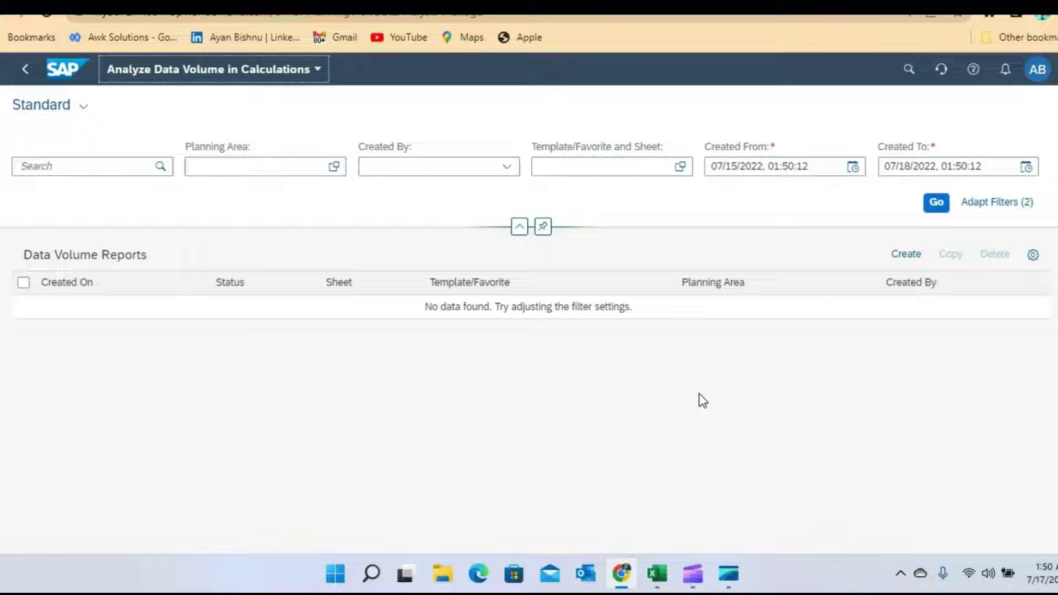
pyautogui.hotkey('alt', 'Tab')
pyautogui.hotkey('alt', 'Tab')
pyautogui.hotkey('alt', 'Tab')
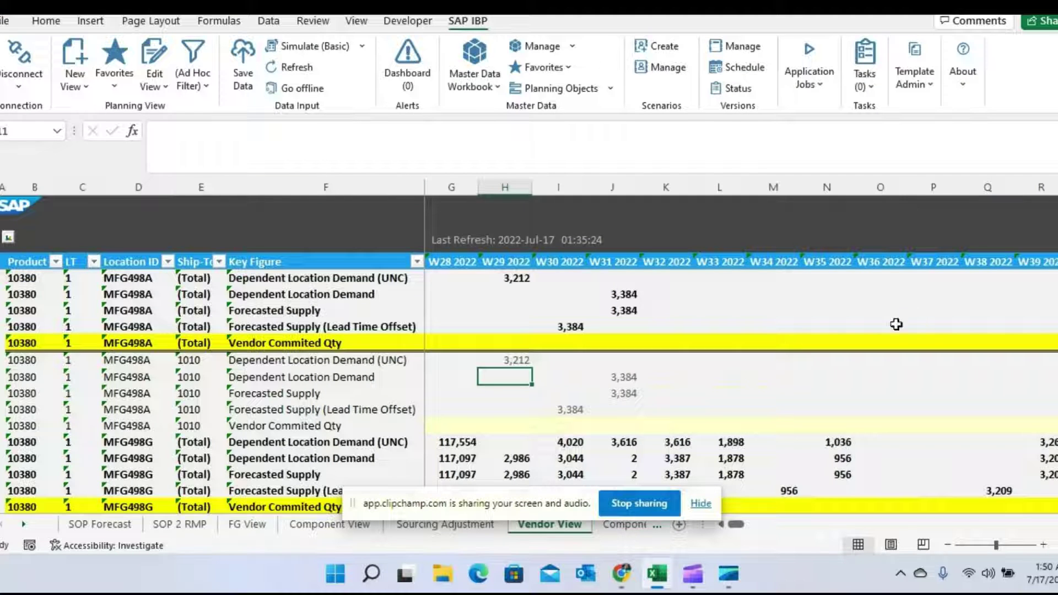
pyautogui.click(702, 503)
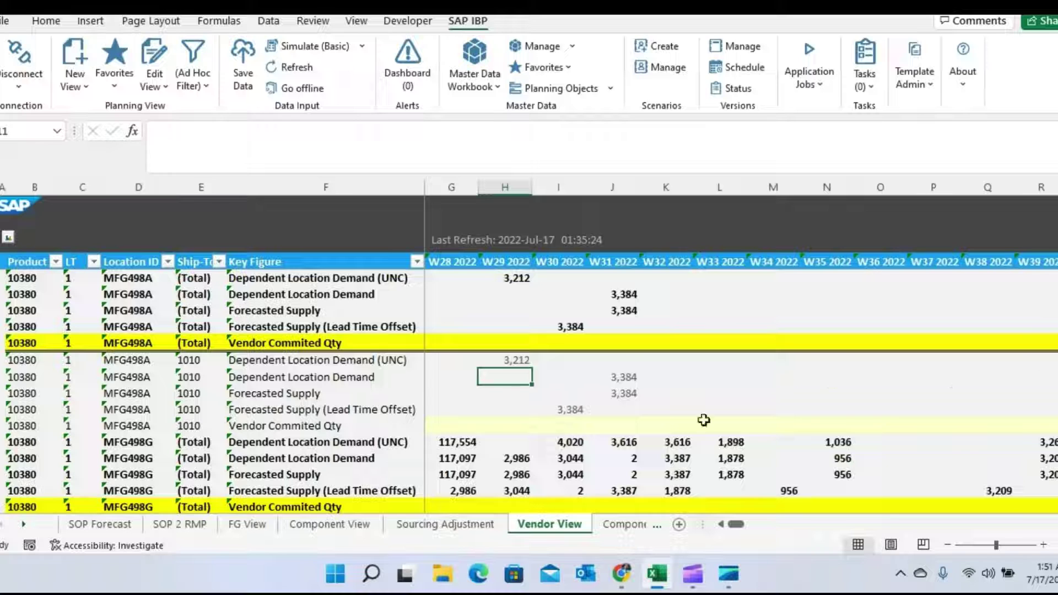
# Step: Switch back to the browser and start a new data volume report for planning area MRNRMP
pyautogui.hotkey('alt', 'Tab')
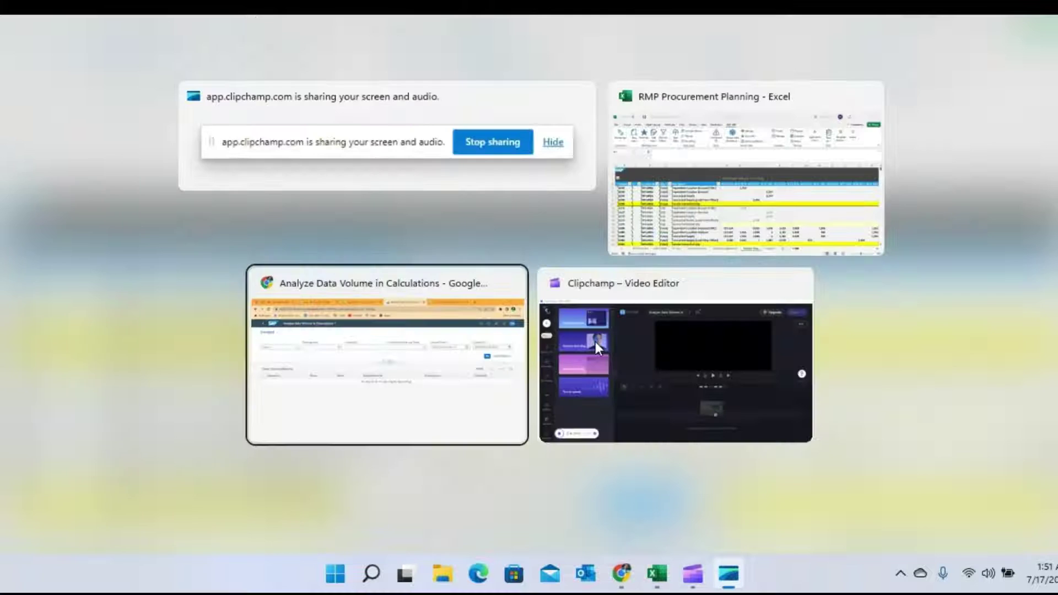
pyautogui.click(701, 504)
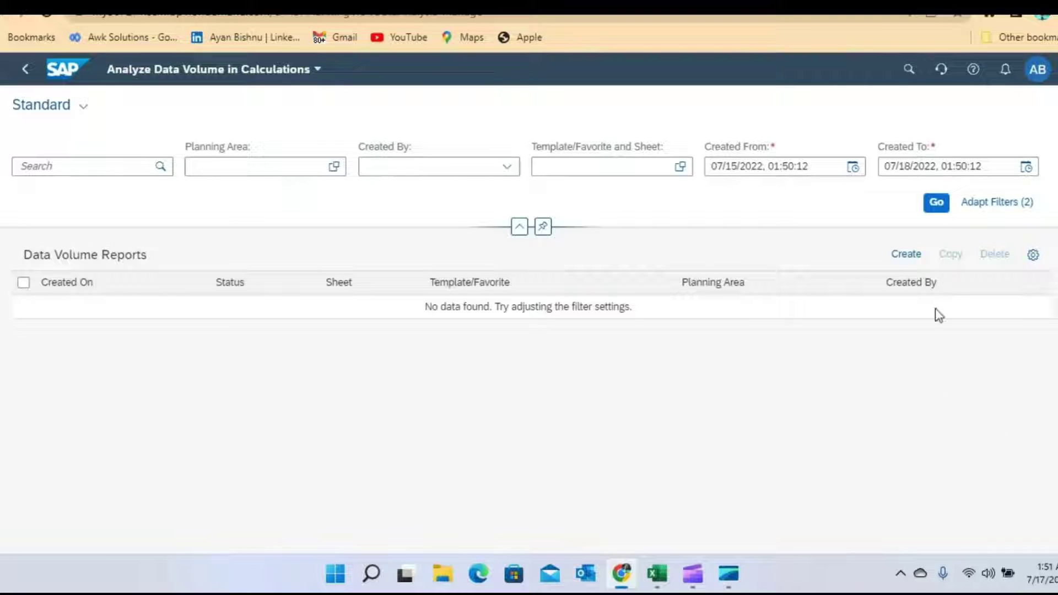
pyautogui.click(907, 254)
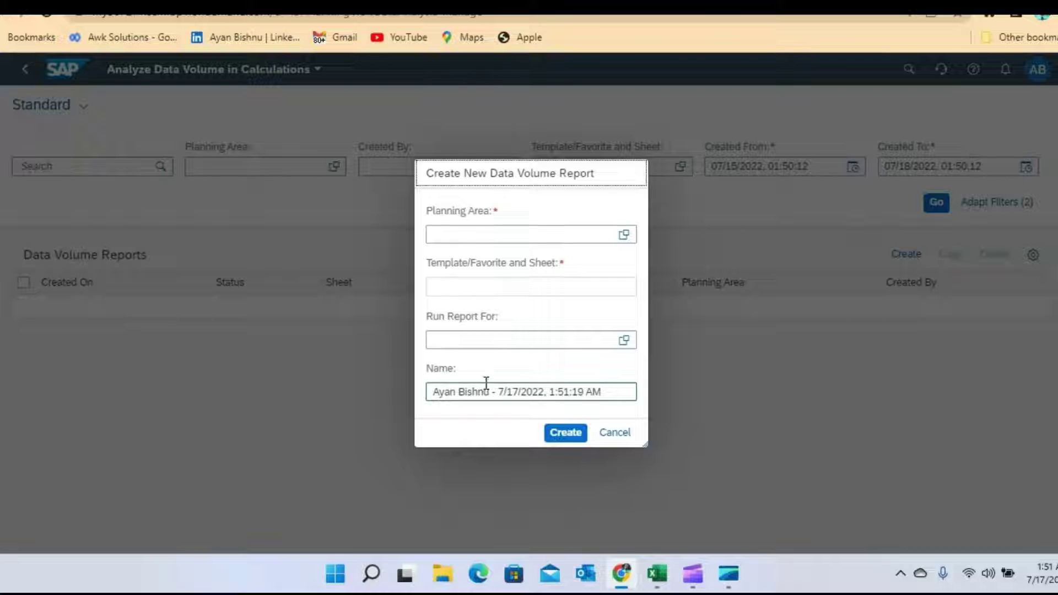
pyautogui.click(623, 234)
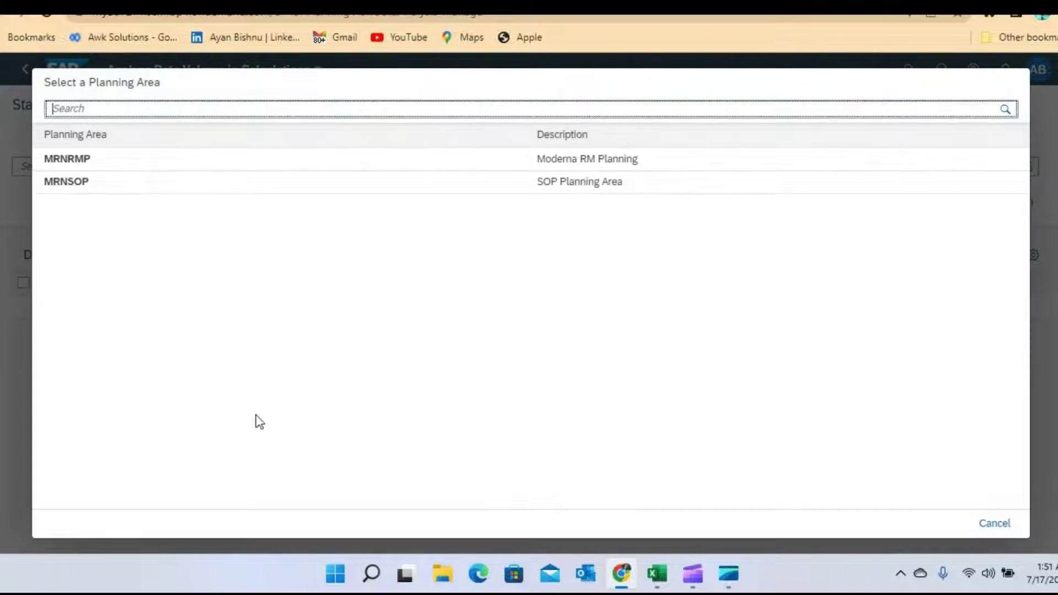
pyautogui.click(74, 160)
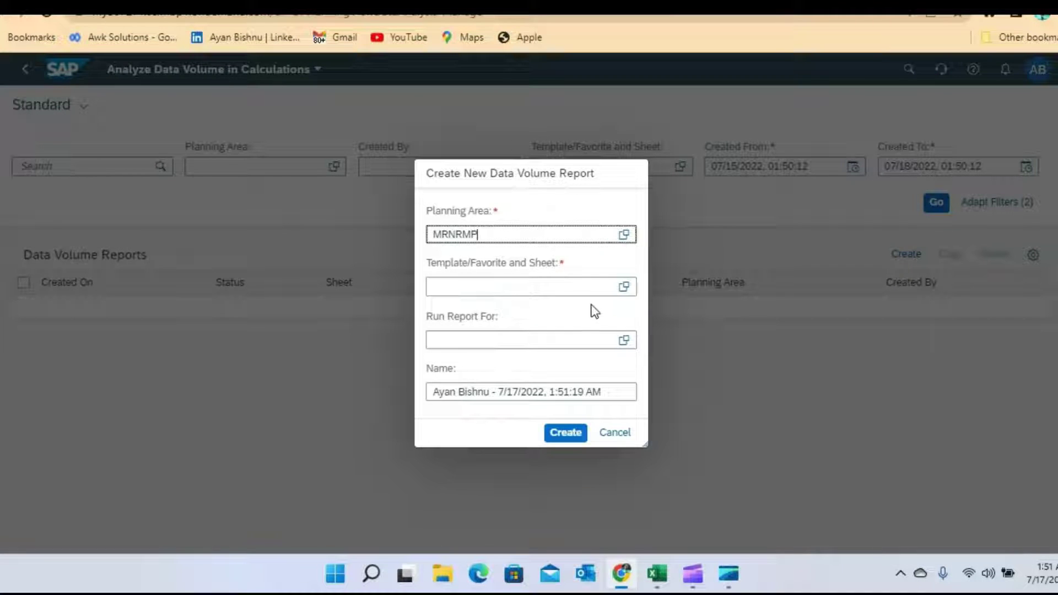
# Step: Choose the Vendor View sheet of the DATA VOLUME ANALYSIS favorite and create the data volume report
pyautogui.click(624, 286)
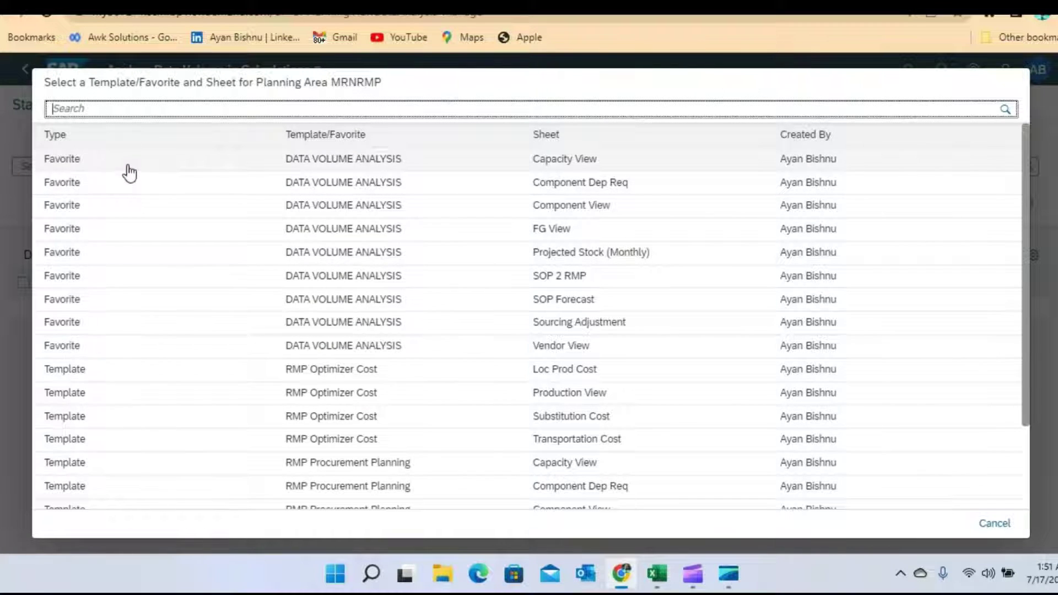
pyautogui.scroll(-5, 132, 198)
pyautogui.scroll(5, 125, 375)
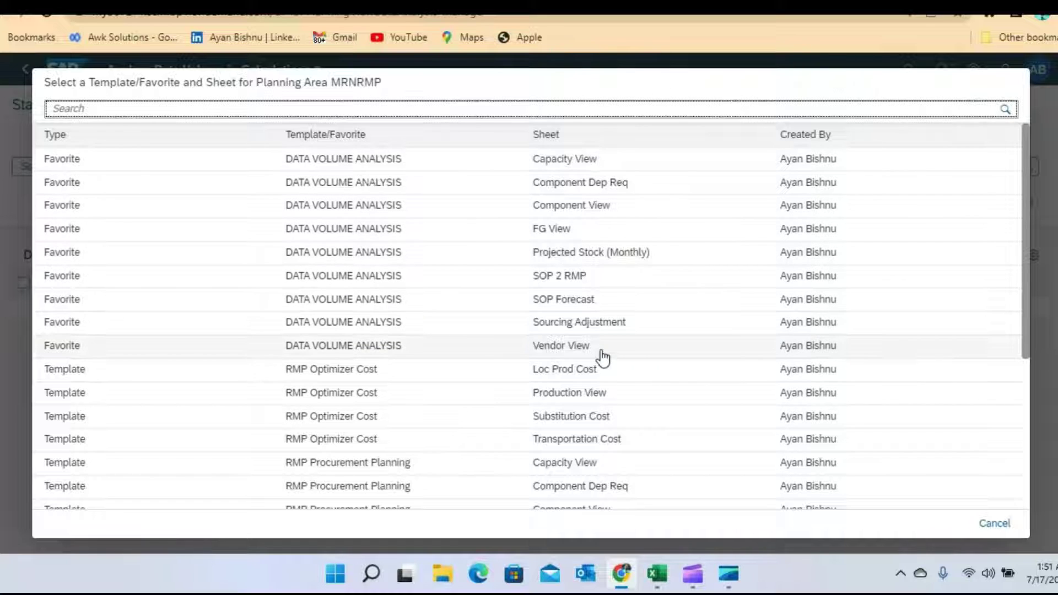
pyautogui.click(689, 347)
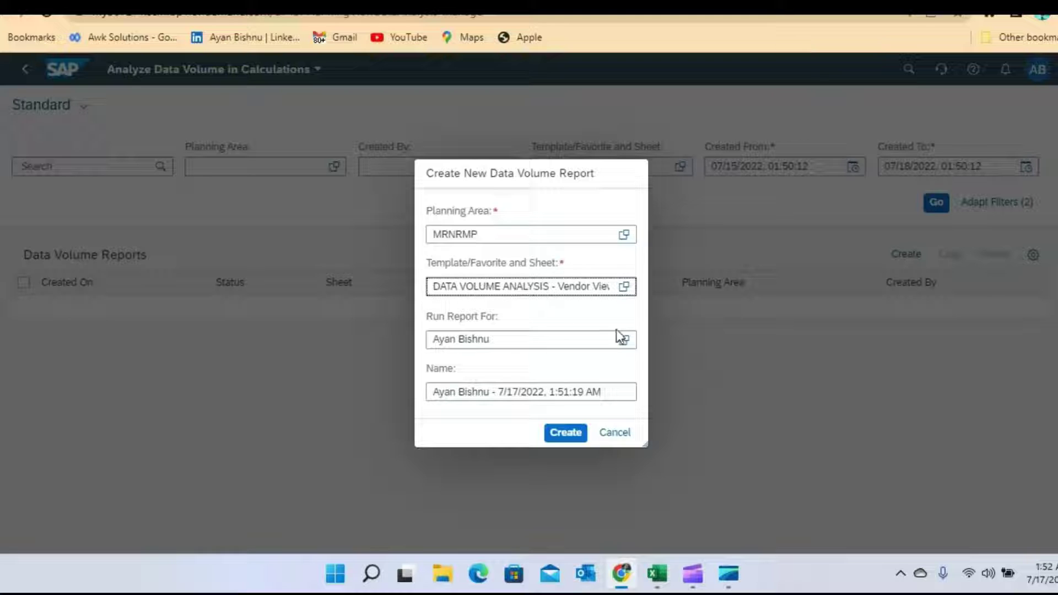
pyautogui.click(565, 436)
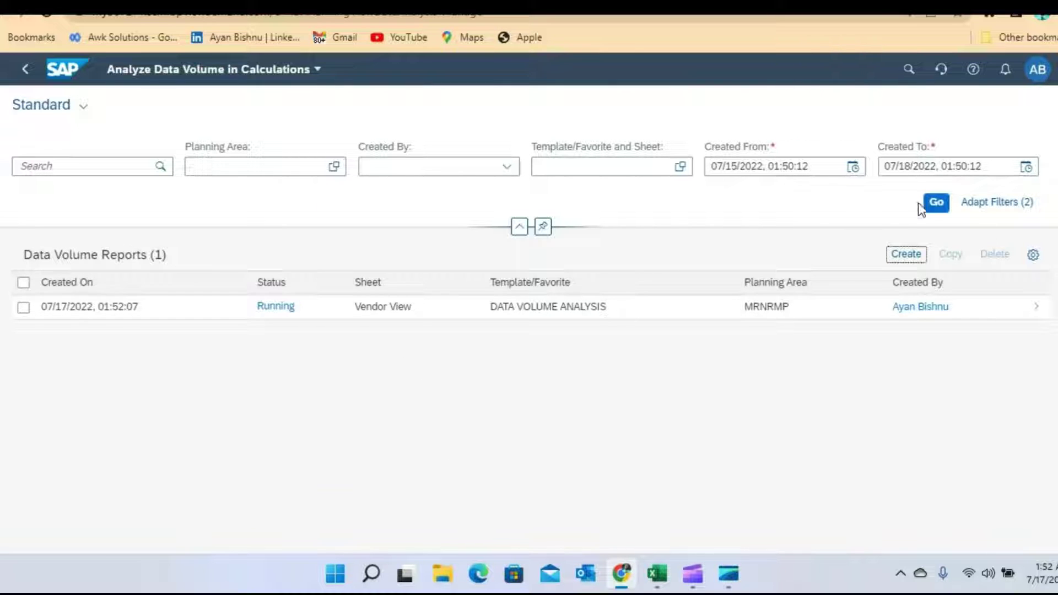
# Step: Open the Vendor View report from the refreshed report list and view the key figures and attributes in its template/favorite
pyautogui.click(937, 203)
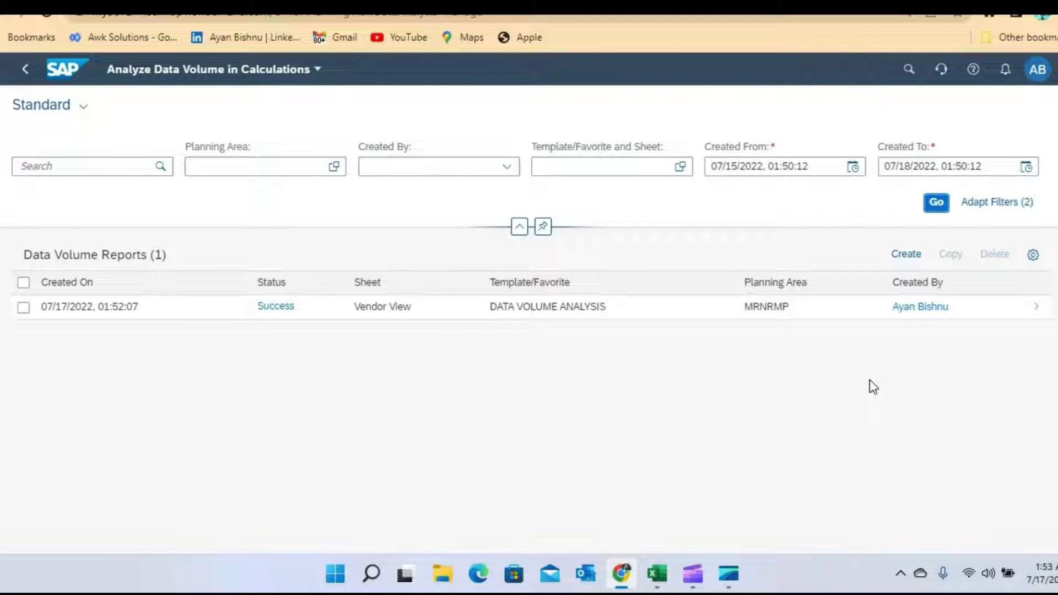
pyautogui.click(1038, 307)
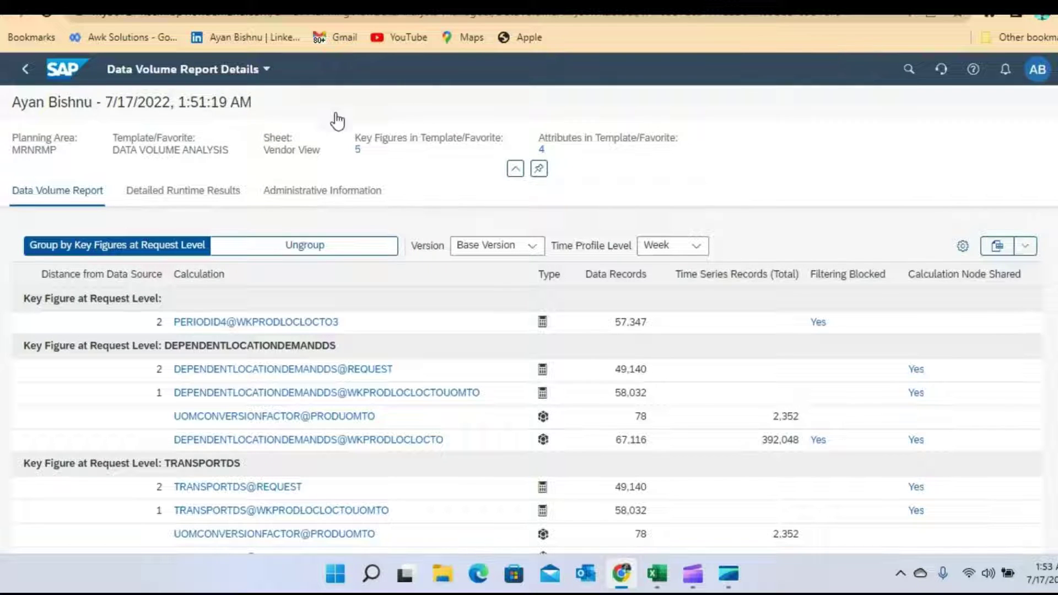
pyautogui.click(359, 150)
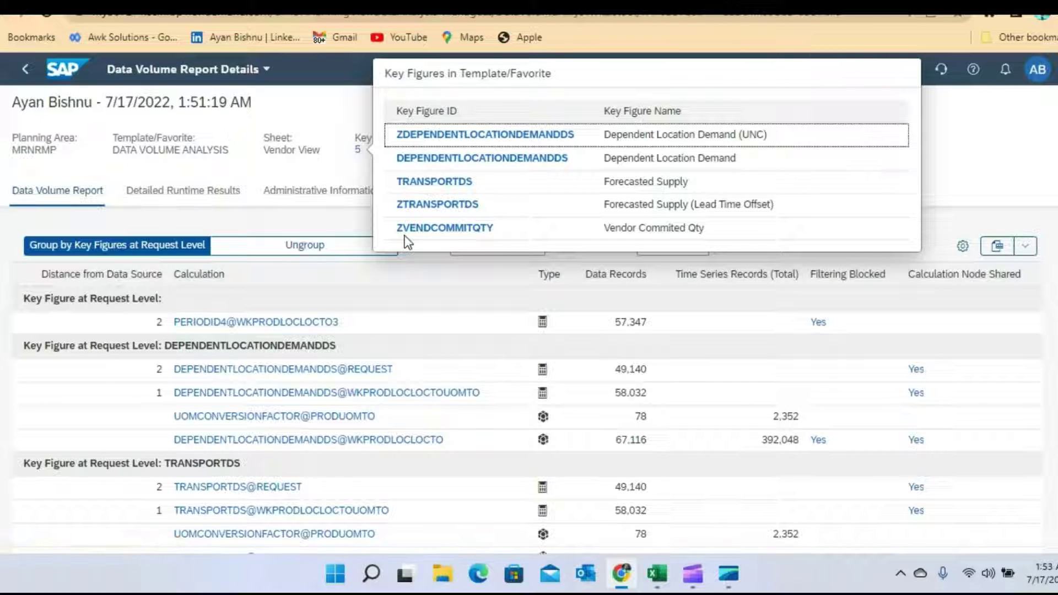
pyautogui.click(954, 170)
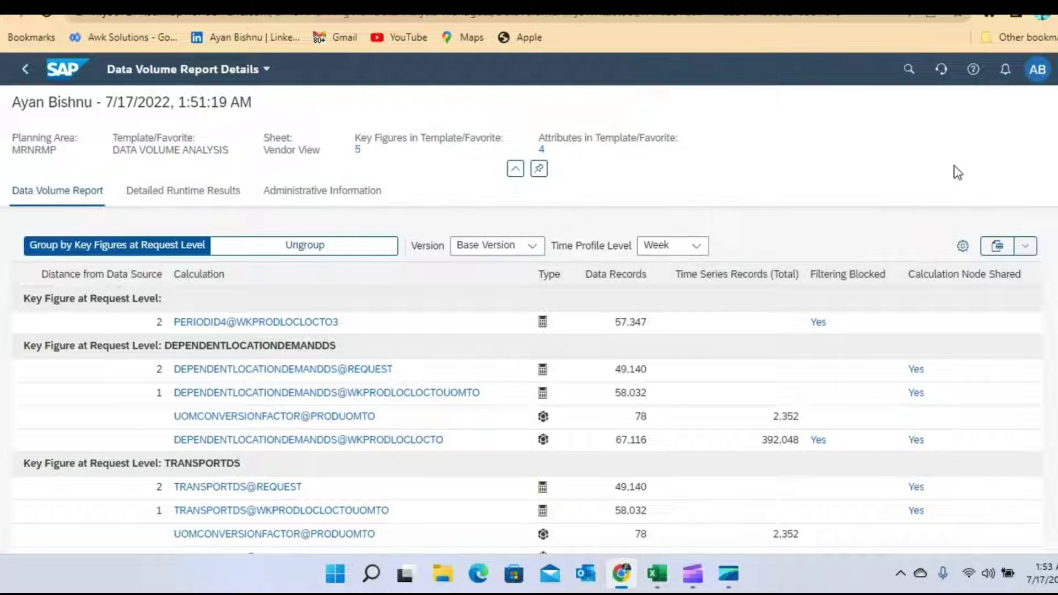
pyautogui.click(542, 149)
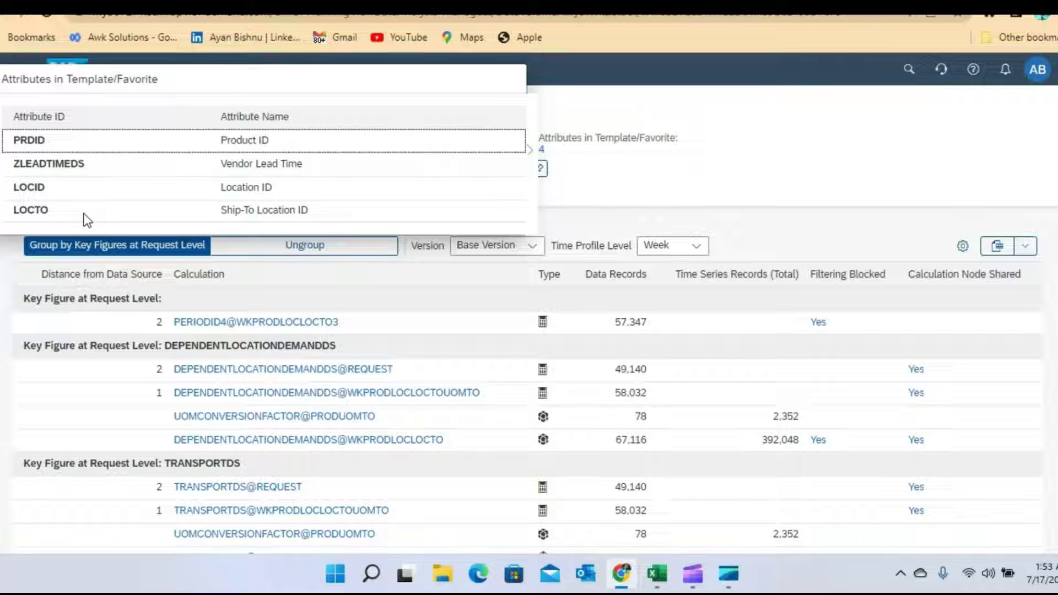
pyautogui.click(771, 170)
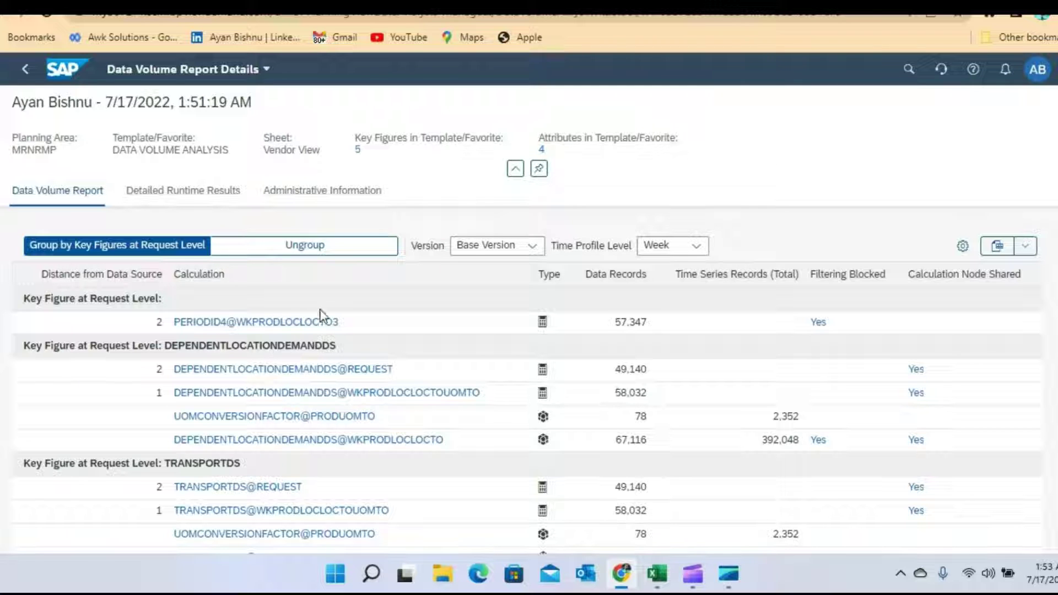
# Step: View the report's calculations ungrouped, and group them by key figures at request level again
pyautogui.scroll(-2, 325, 314)
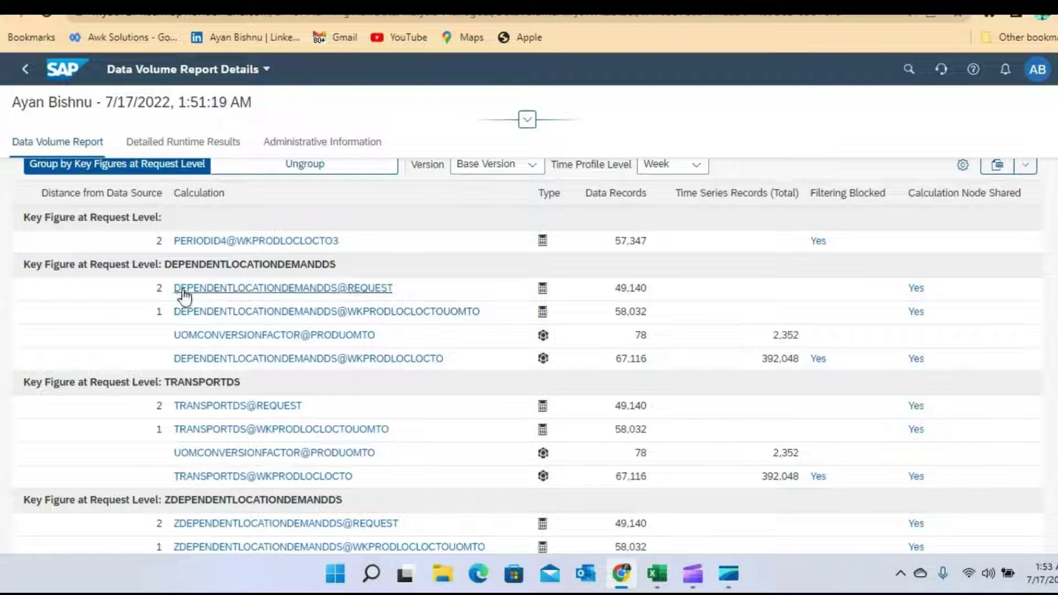
pyautogui.scroll(3, 336, 342)
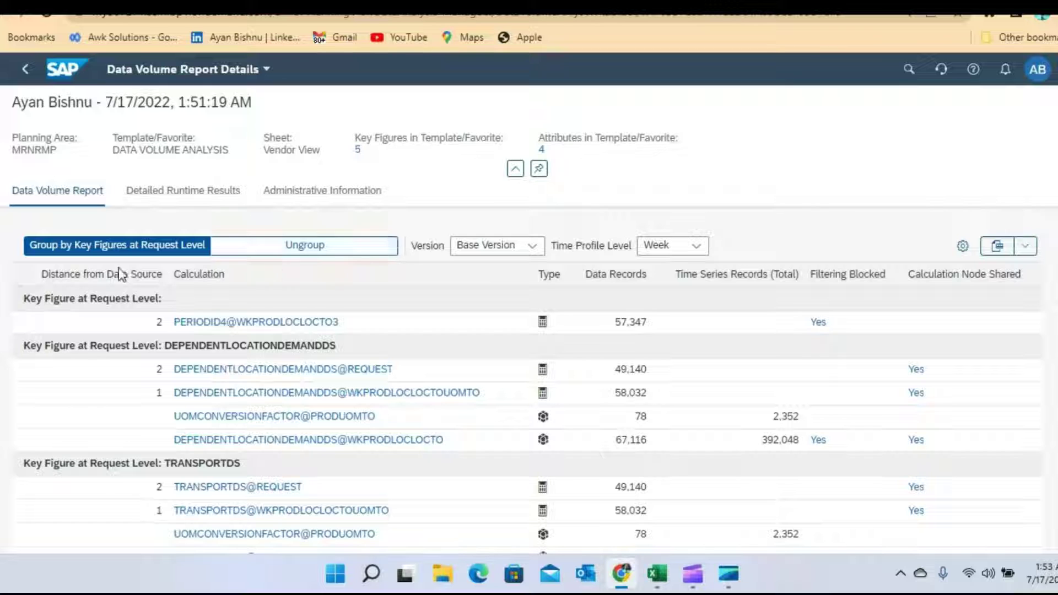
pyautogui.click(284, 255)
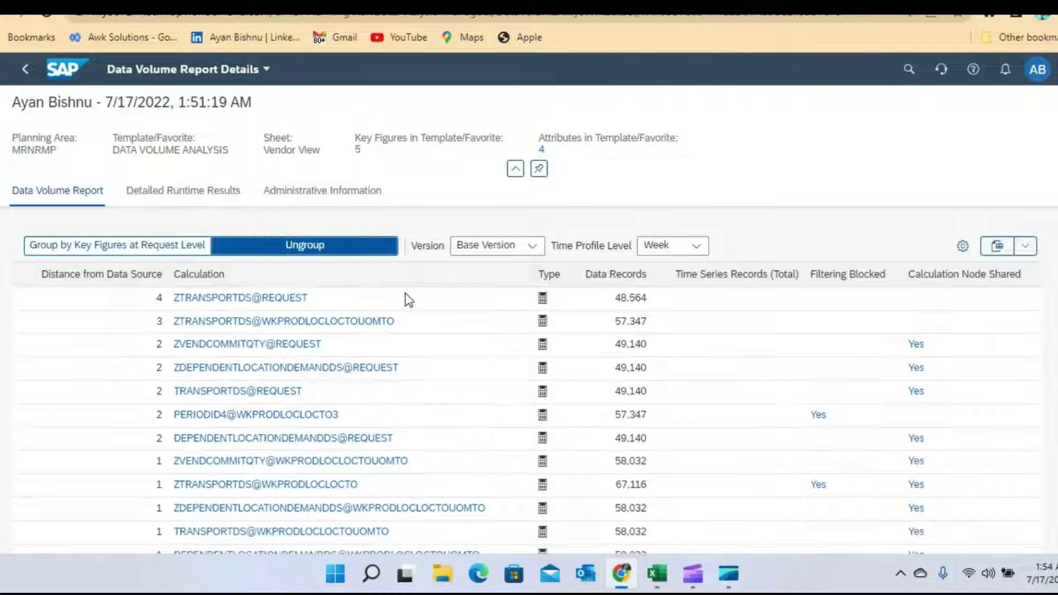
pyautogui.scroll(-5, 389, 295)
pyautogui.scroll(5, 389, 317)
pyautogui.click(130, 245)
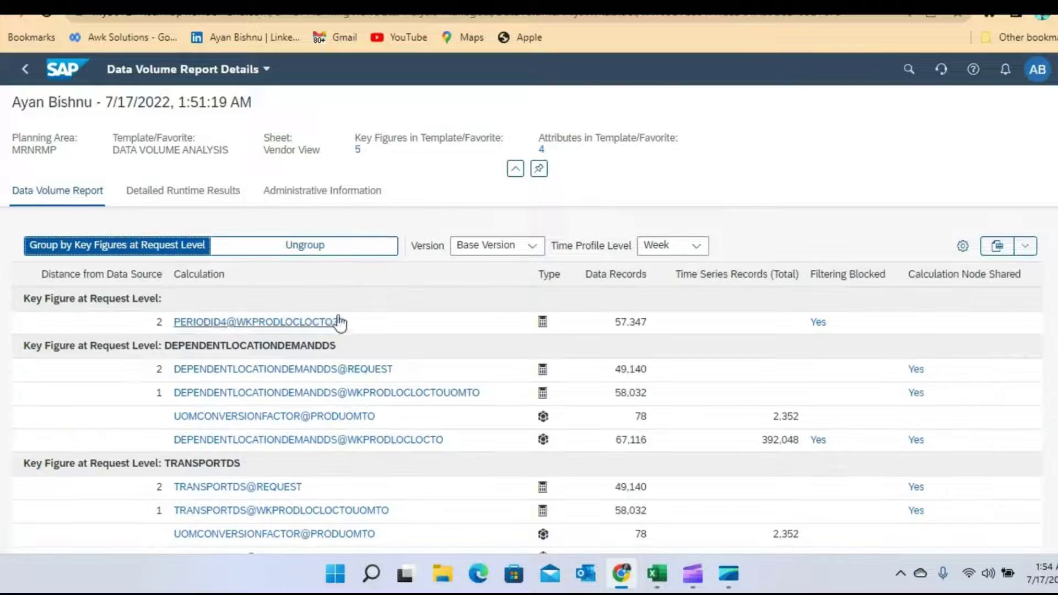
# Step: Examine the filtering-blocked entry of PERIODID4@WKPRODLOCLOCTO3 and the calculations grouped under DEPENDENTLOCATIONDEMANDDS
pyautogui.scroll(-2, 466, 307)
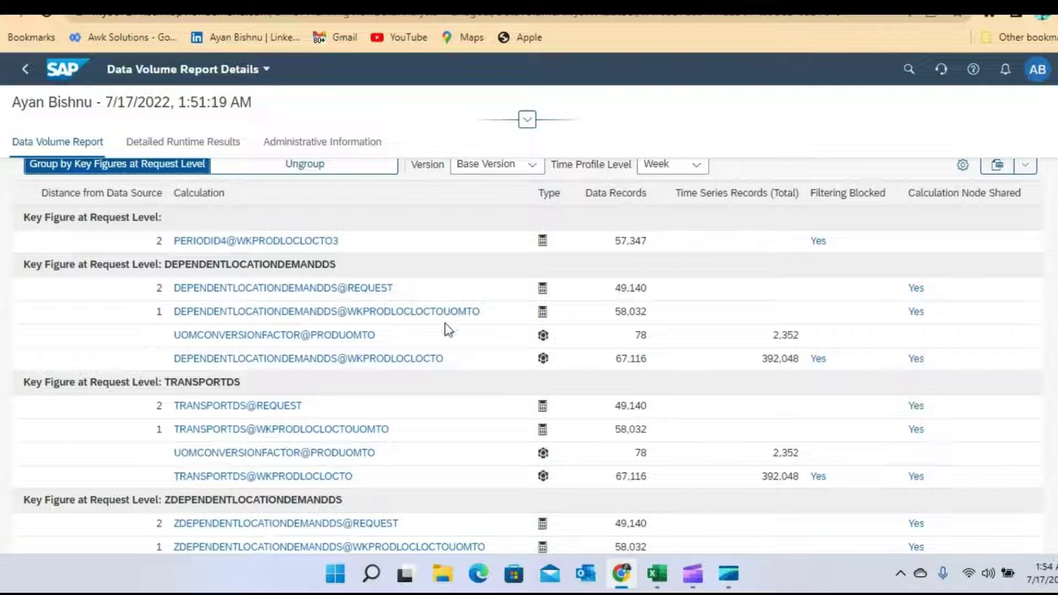
pyautogui.scroll(3, 366, 346)
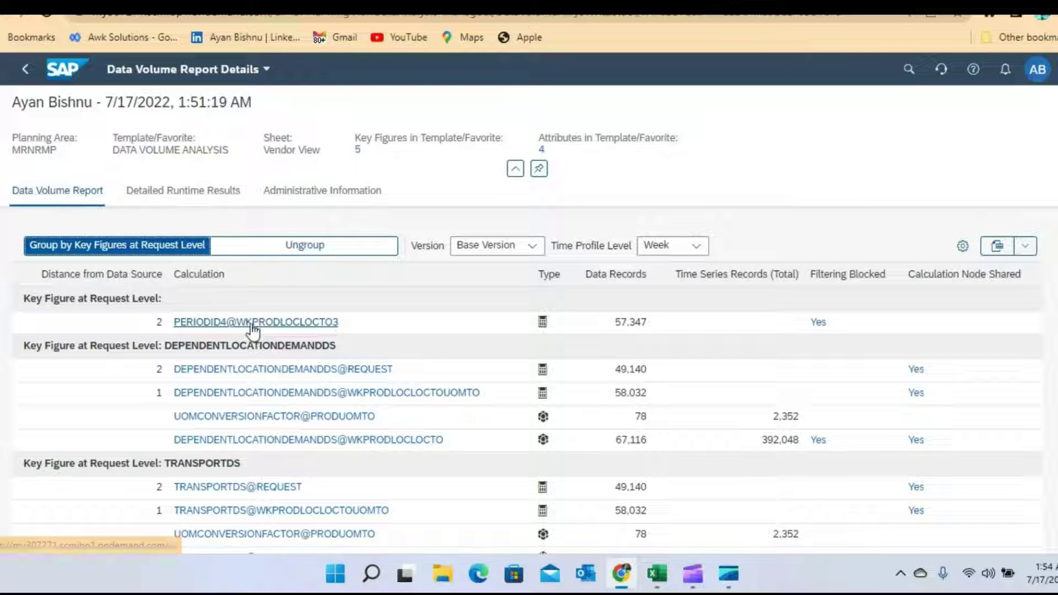
pyautogui.click(823, 326)
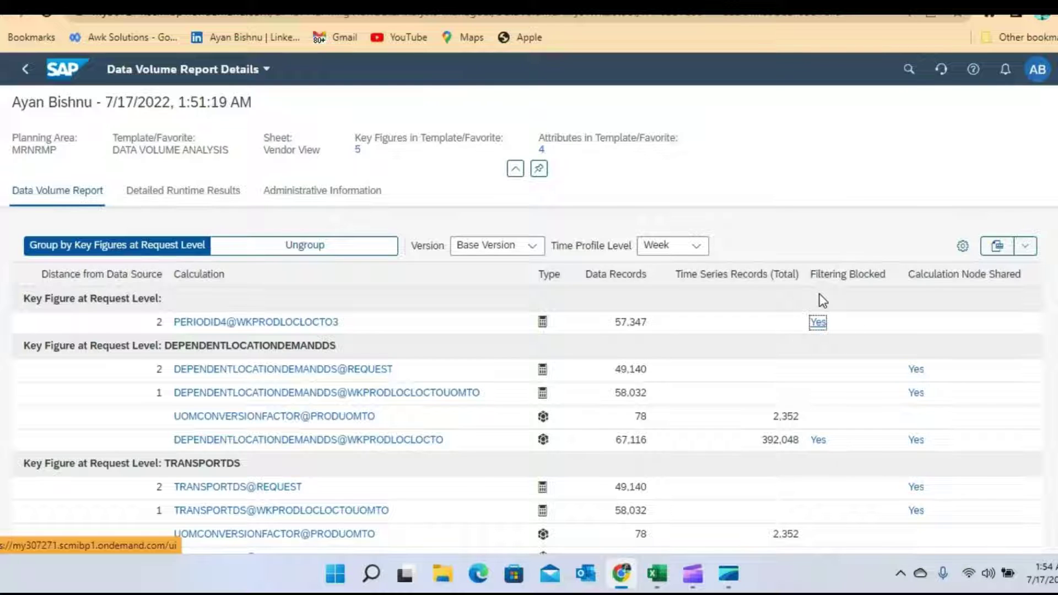
pyautogui.scroll(-3, 824, 301)
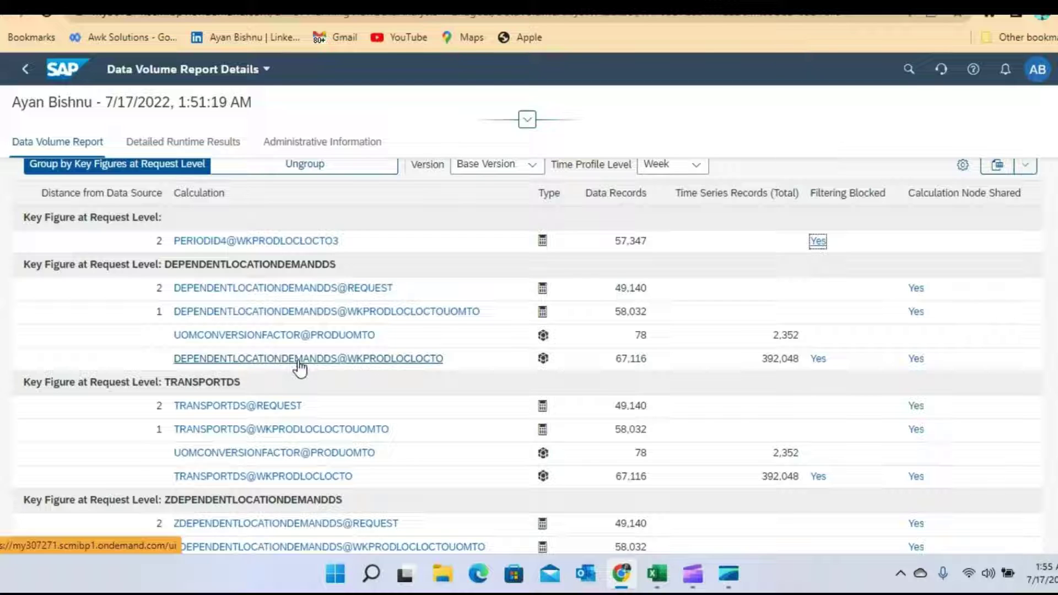
pyautogui.moveTo(25, 265); pyautogui.dragTo(347, 262)
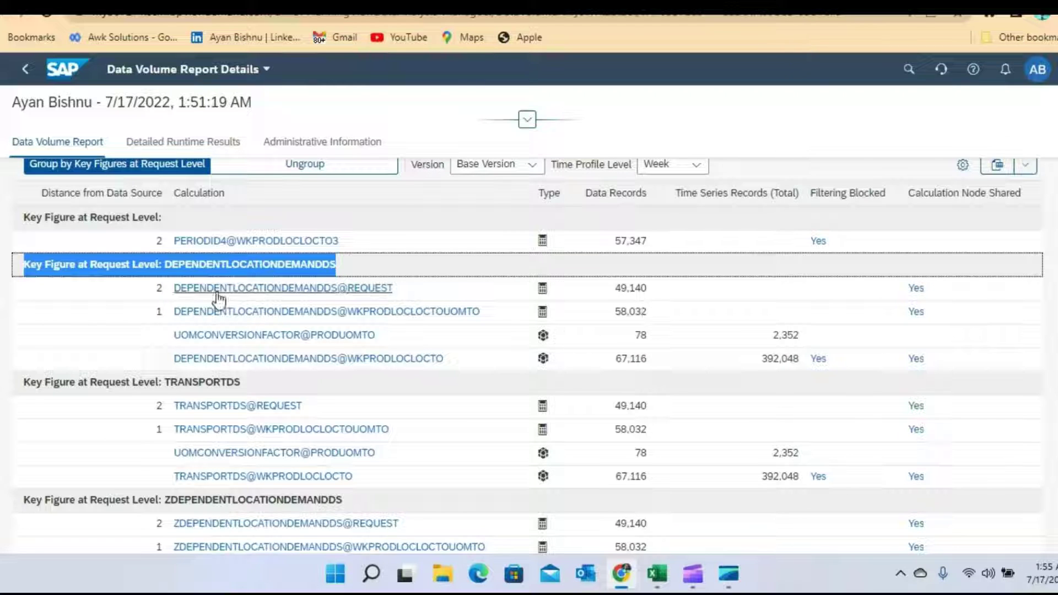
pyautogui.click(152, 263)
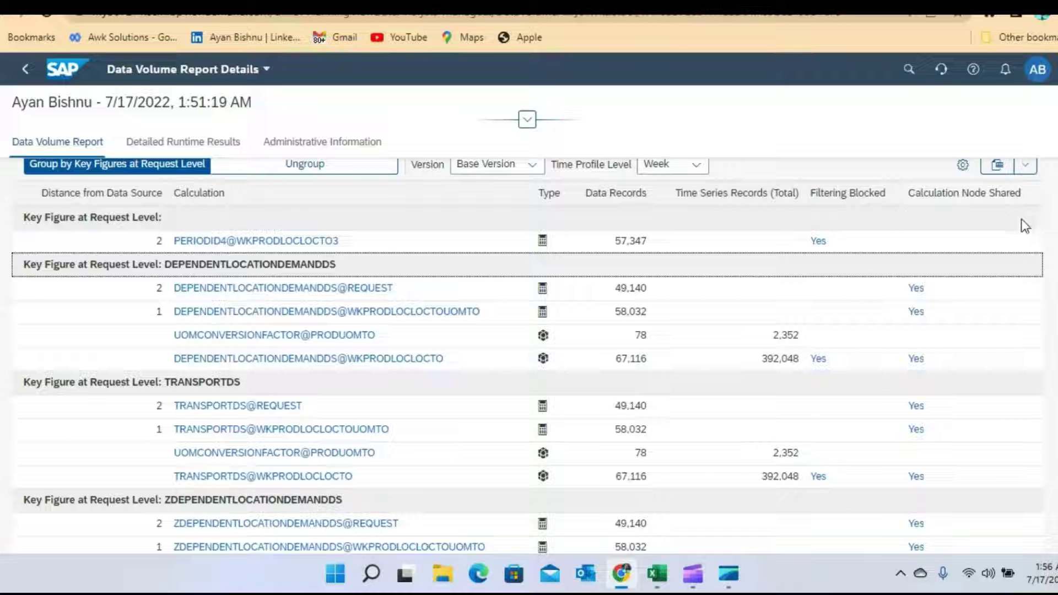
# Step: View which calculations share a calculation node with DEPENDENTLOCATIONDEMANDDS@REQUEST and with TRANSPORTDS@REQUEST
pyautogui.click(916, 289)
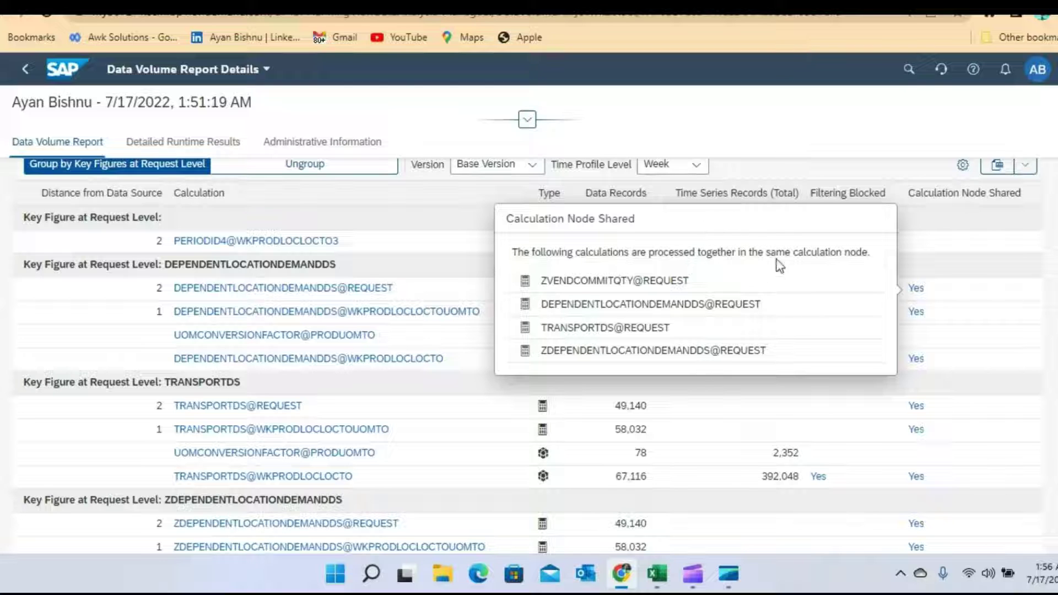
pyautogui.click(427, 298)
pyautogui.scroll(-2, 861, 328)
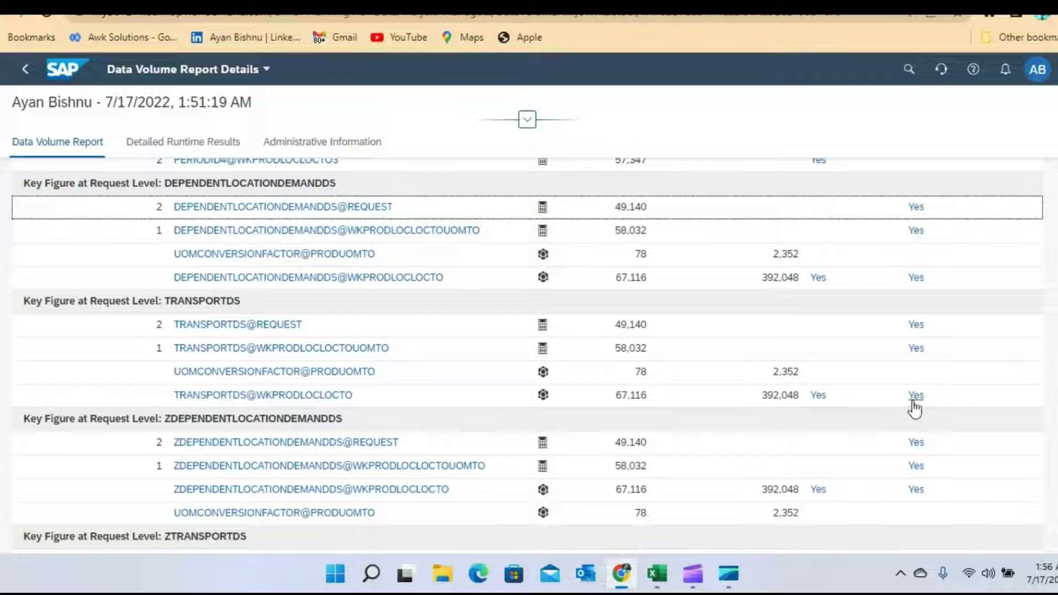
pyautogui.click(916, 326)
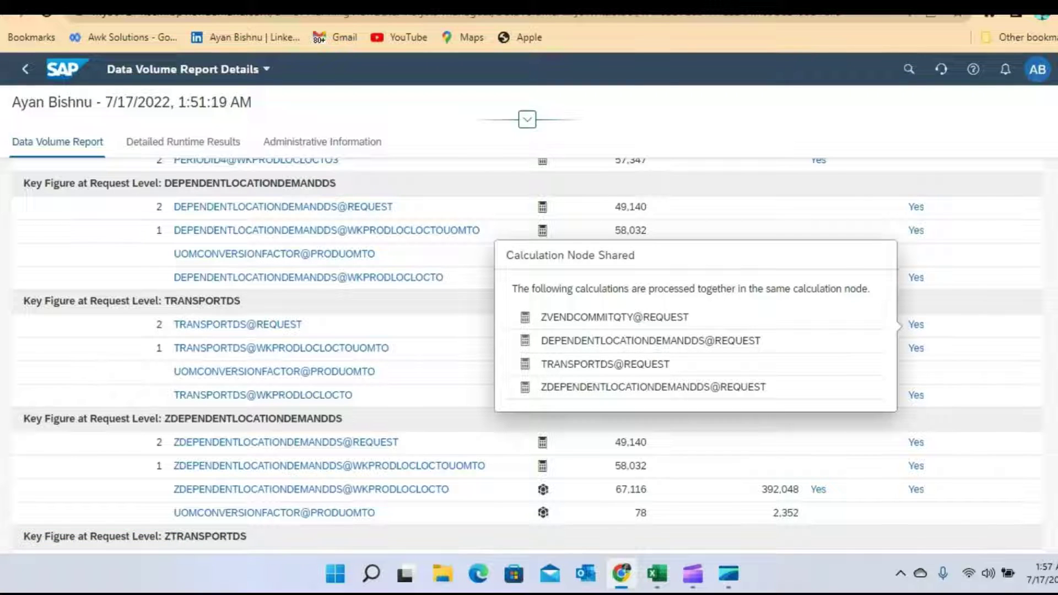
pyautogui.click(90, 382)
# Step: Examine the record volumes and calculations of the remaining key figure groups, from TRANSPORTDS through ZVENDCOMMITQTY
pyautogui.scroll(2, 286, 246)
pyautogui.scroll(-2, 285, 246)
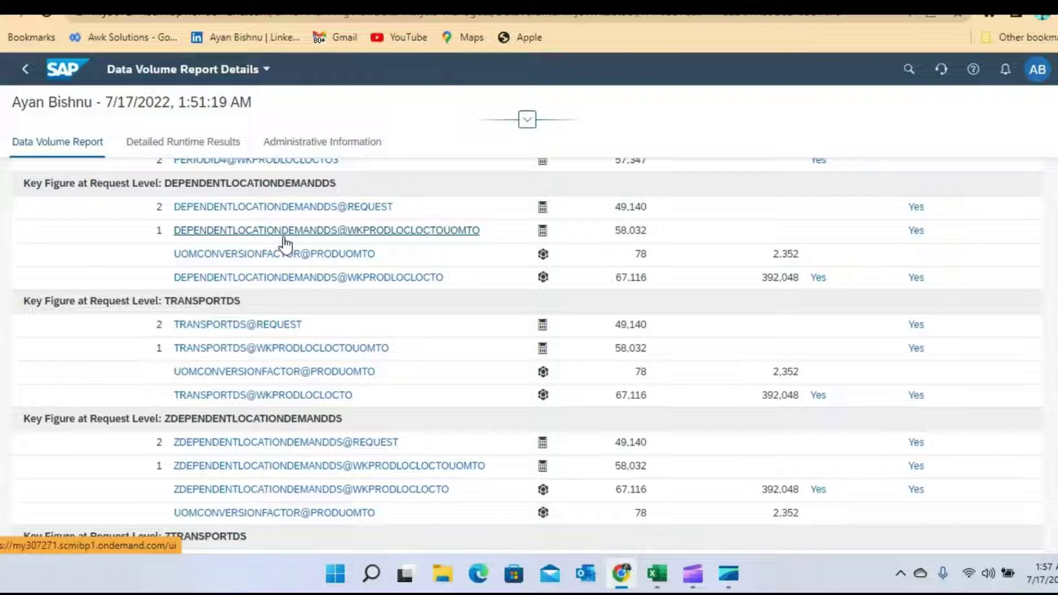
pyautogui.scroll(-2, 285, 246)
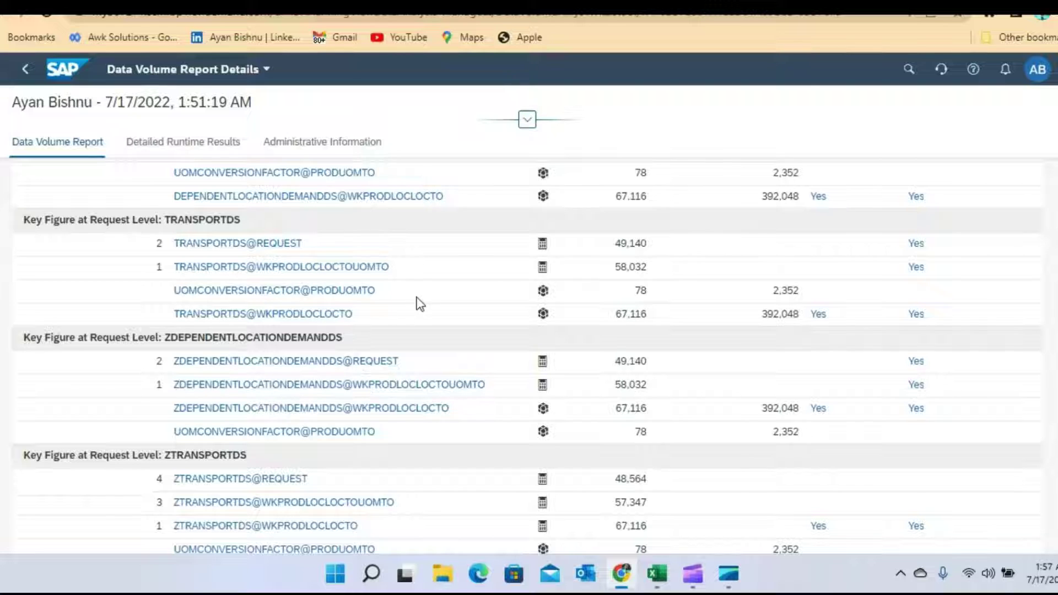
pyautogui.scroll(-2, 420, 304)
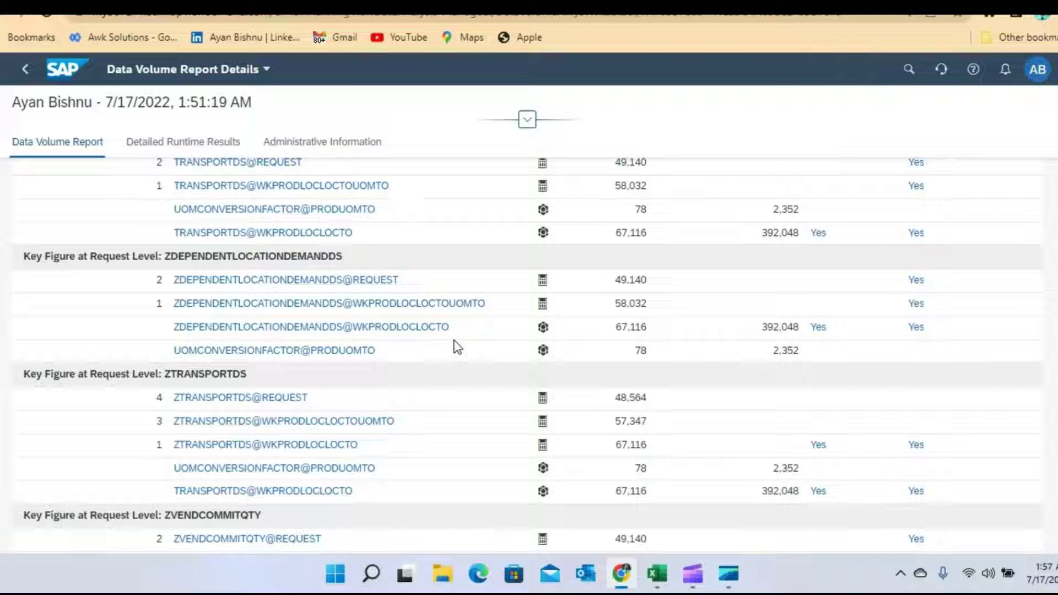
pyautogui.scroll(-3, 456, 346)
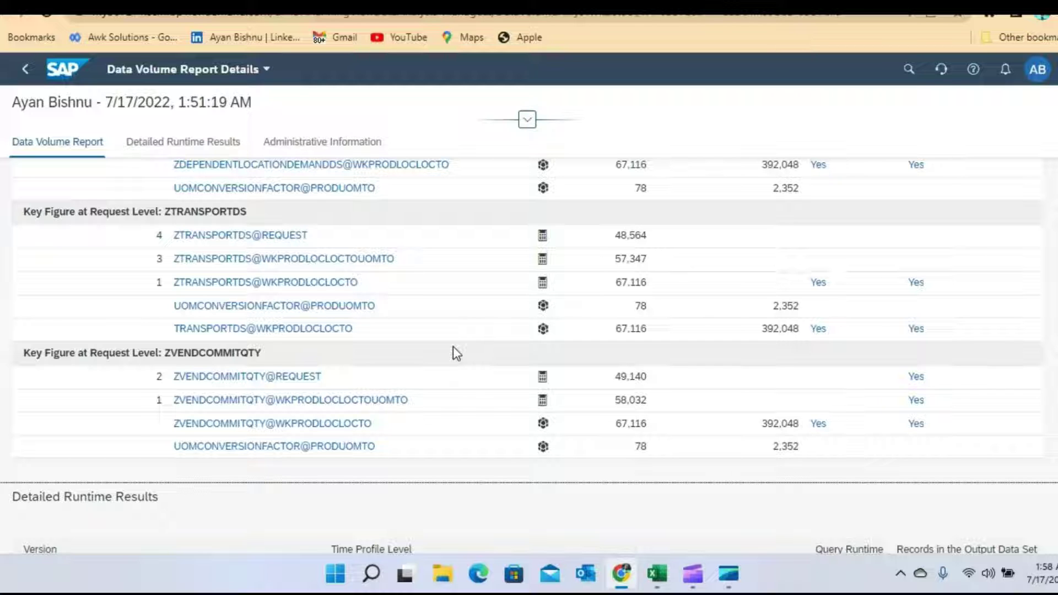
# Step: Examine the calculations of the DEPENDENTLOCATIONDEMANDDS and TRANSPORTDS key figure groups against those listed for ZTRANSPORTDS
pyautogui.scroll(10, 544, 319)
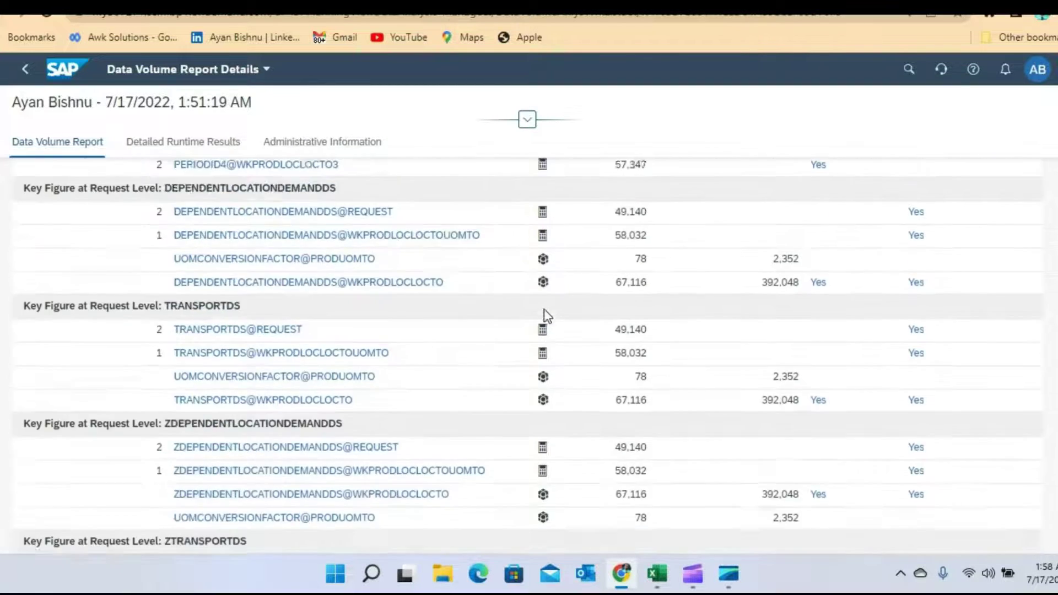
pyautogui.scroll(-3, 544, 316)
pyautogui.scroll(-1, 543, 315)
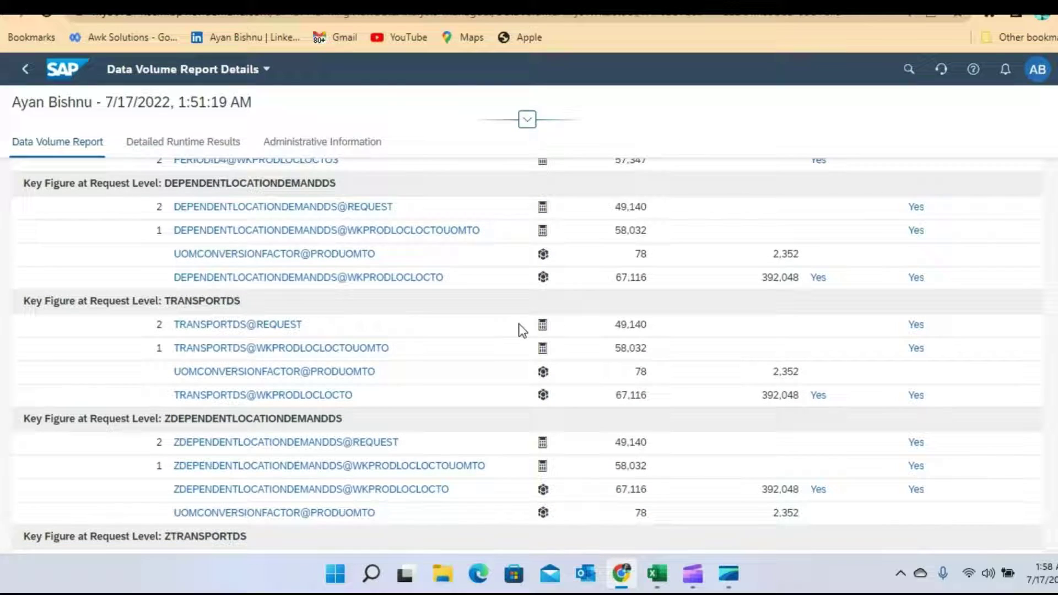
pyautogui.click(227, 186)
pyautogui.click(211, 308)
pyautogui.scroll(-3, 218, 302)
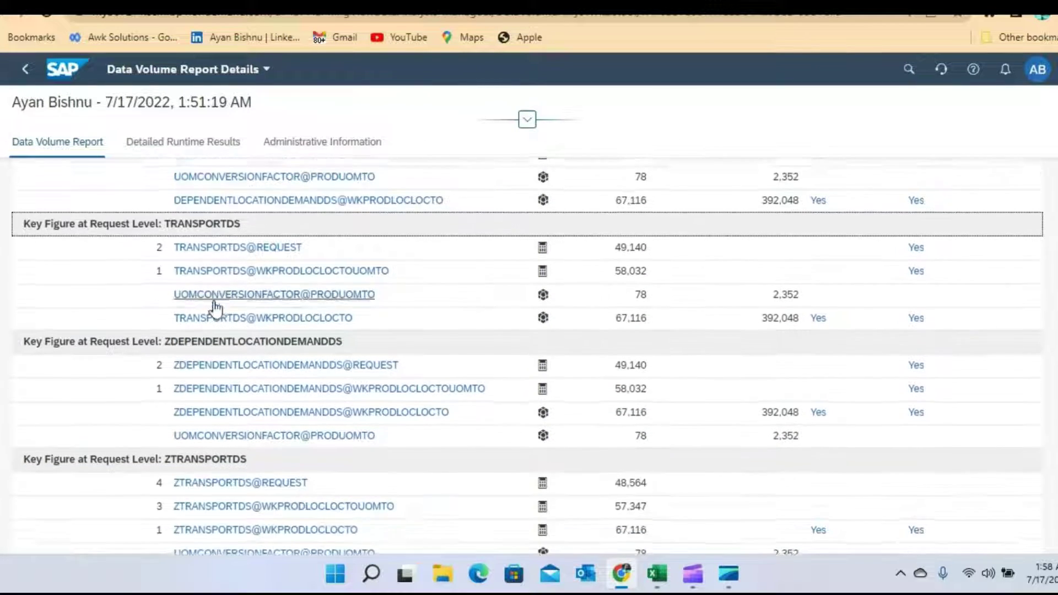
pyautogui.scroll(-3, 221, 252)
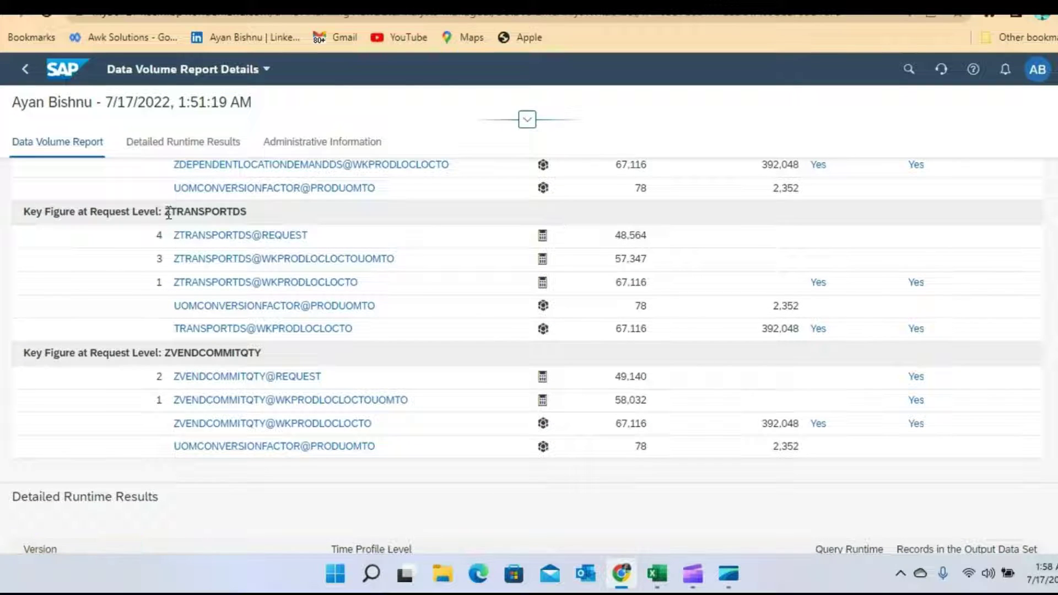
pyautogui.moveTo(165, 212); pyautogui.dragTo(248, 219)
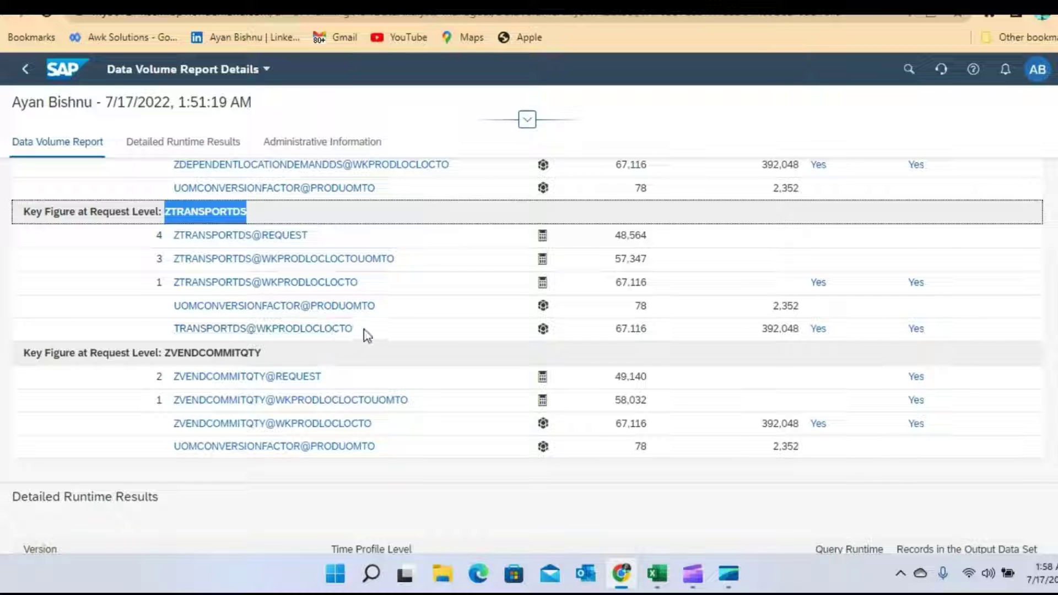
# Step: Compare the distance from data source and data records of ZTRANSPORTDS with those of the other key figures at request level
pyautogui.scroll(10, 367, 334)
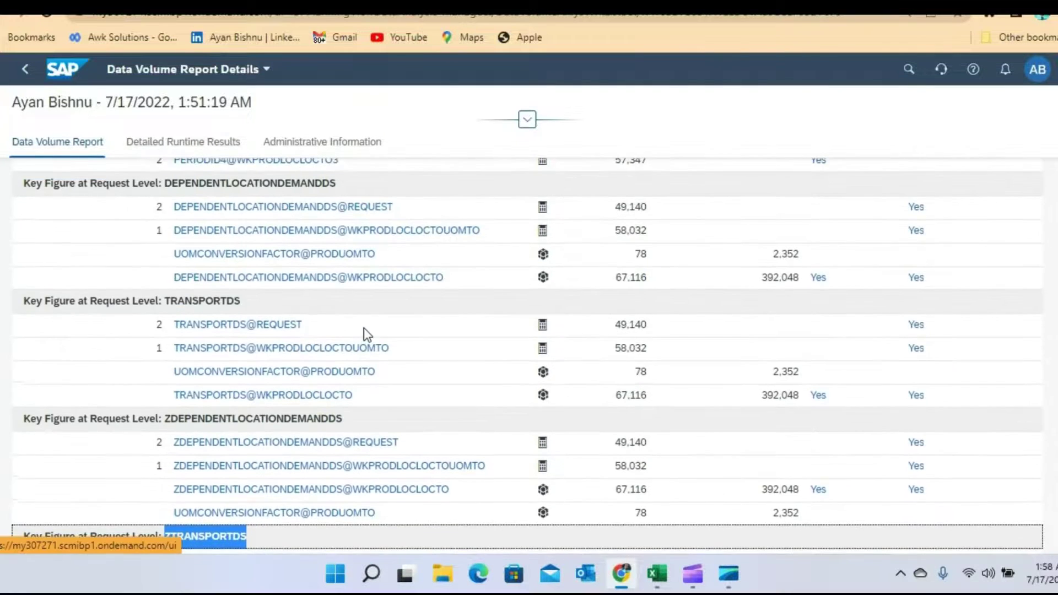
pyautogui.scroll(-5, 362, 333)
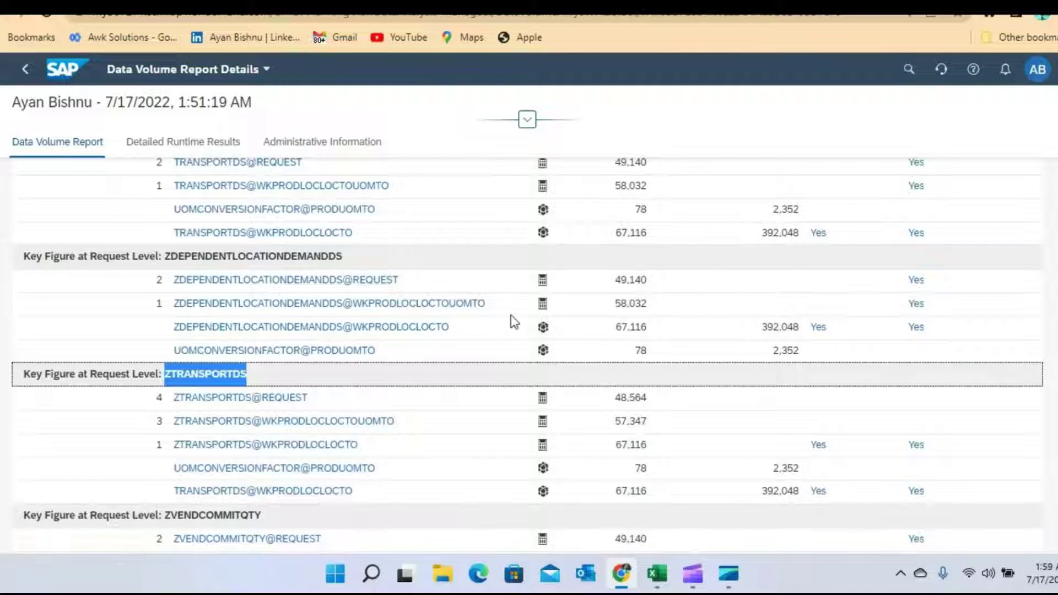
pyautogui.scroll(-2, 421, 370)
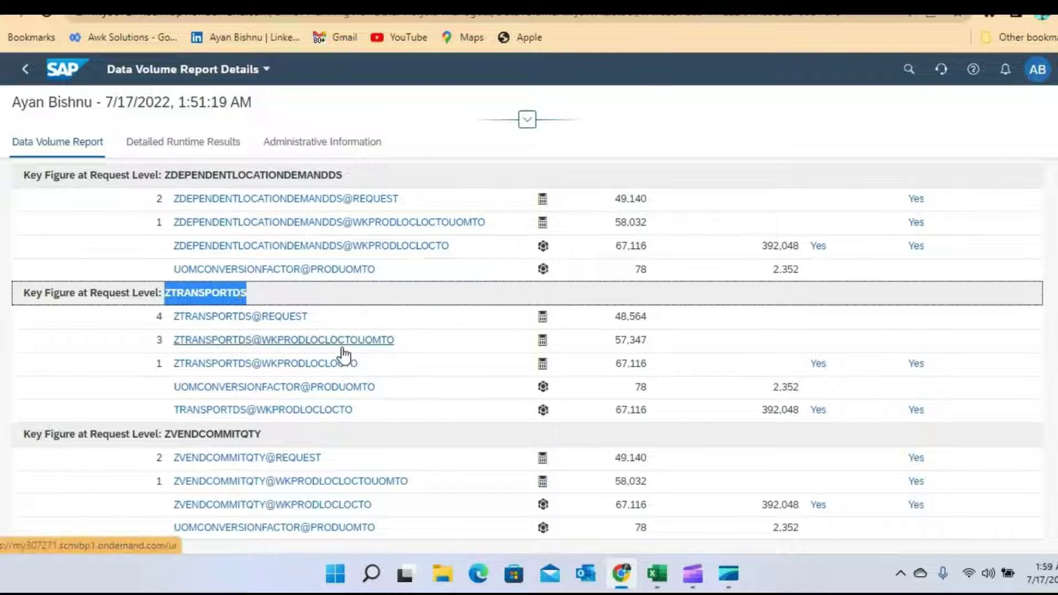
pyautogui.scroll(-2, 342, 349)
pyautogui.scroll(3, 346, 358)
pyautogui.scroll(3, 331, 355)
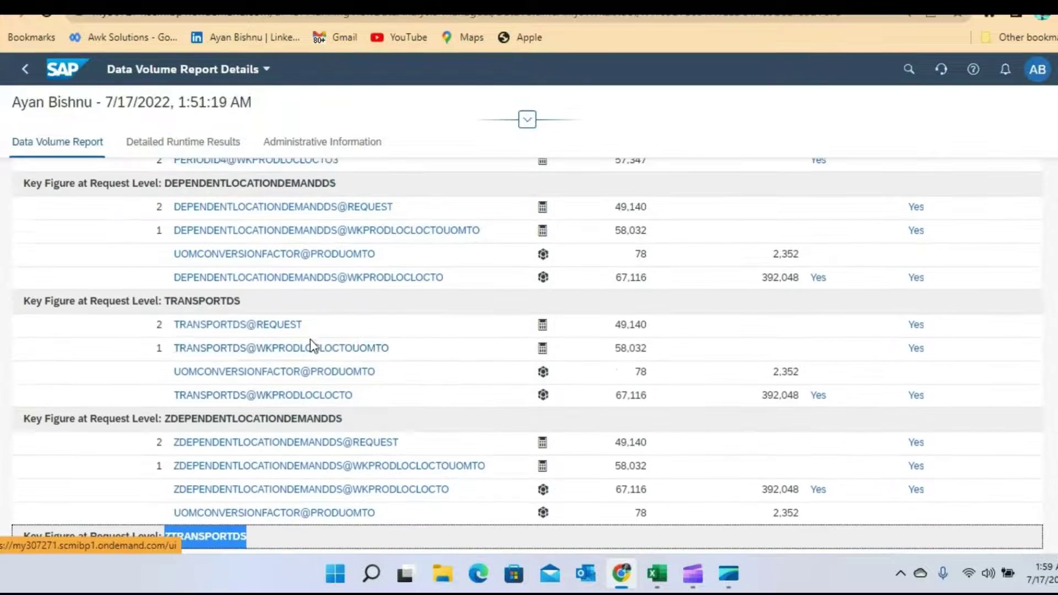
pyautogui.scroll(2, 247, 220)
pyautogui.scroll(-5, 246, 226)
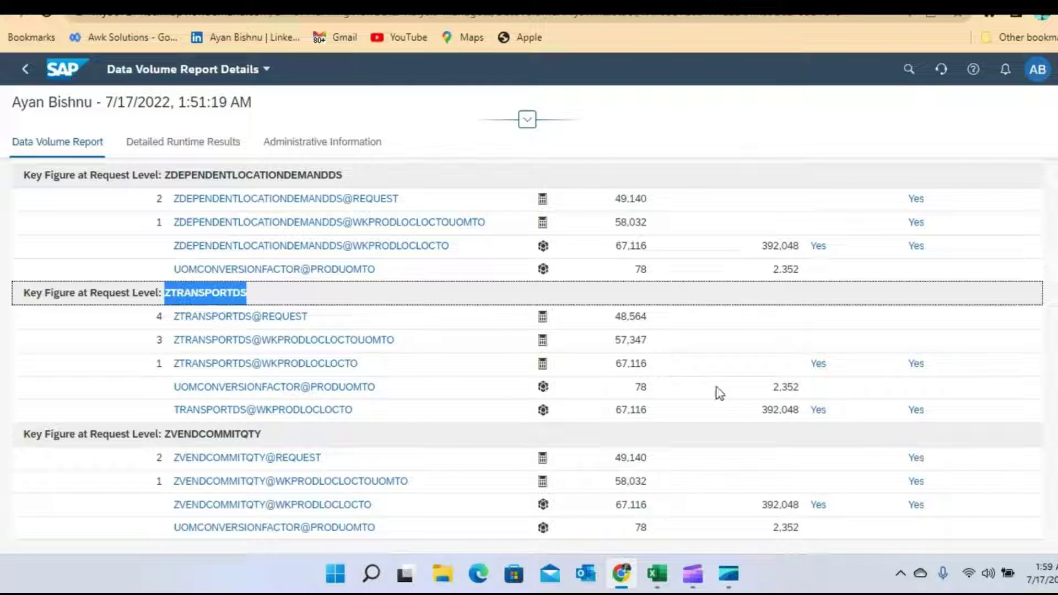
# Step: Inspect the filtering-blocked entries of the ZTRANSPORTDS group and view which calculations share a calculation node with ZTRANSPORTDS@WKPRODLOCLOCTO
pyautogui.click(818, 364)
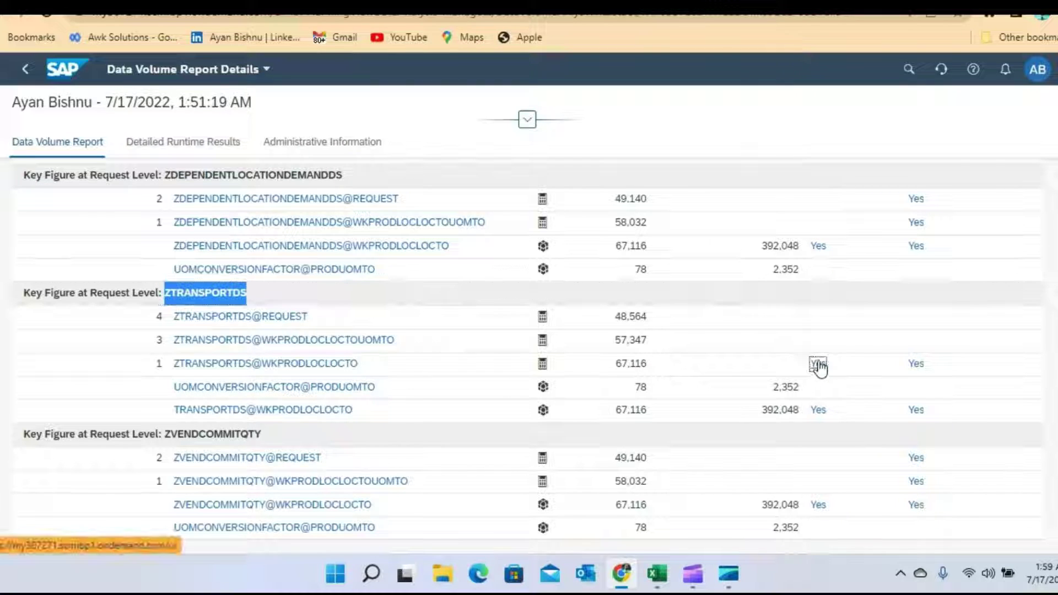
pyautogui.click(819, 411)
pyautogui.scroll(6, 870, 417)
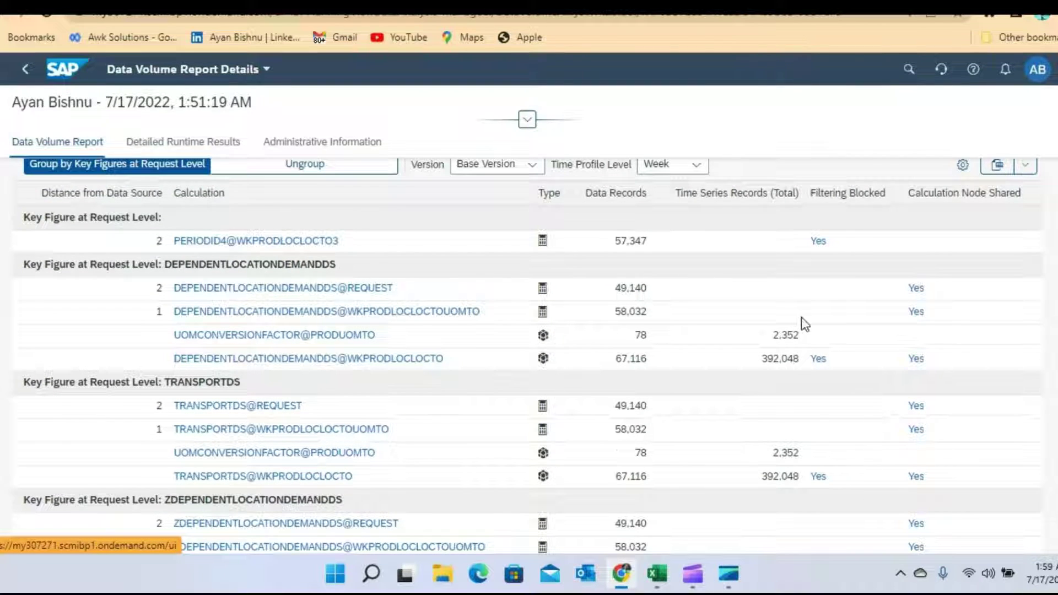
pyautogui.scroll(-2, 824, 299)
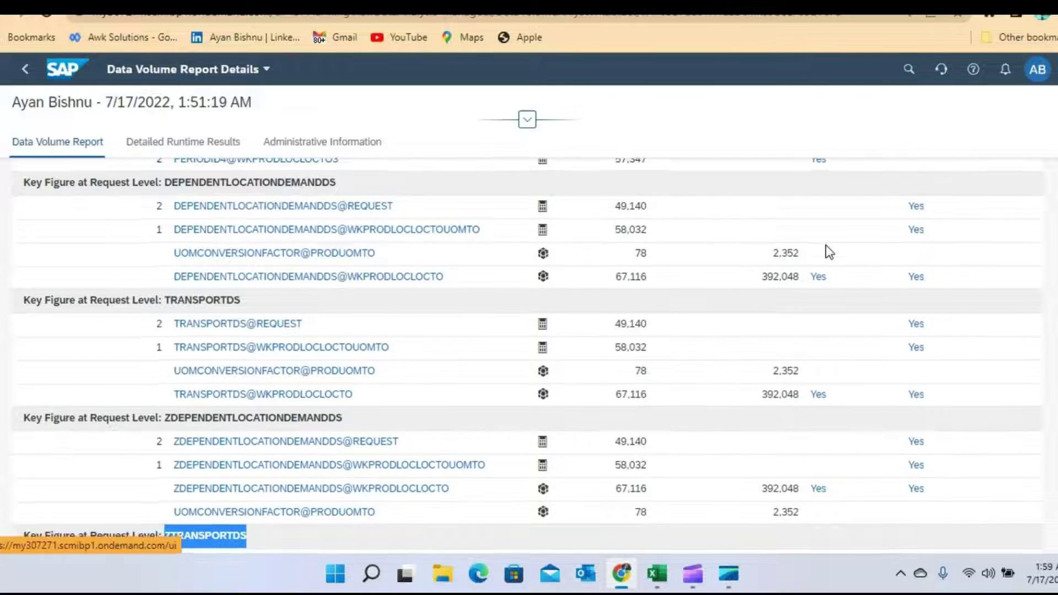
pyautogui.scroll(-2, 825, 243)
pyautogui.scroll(-5, 826, 202)
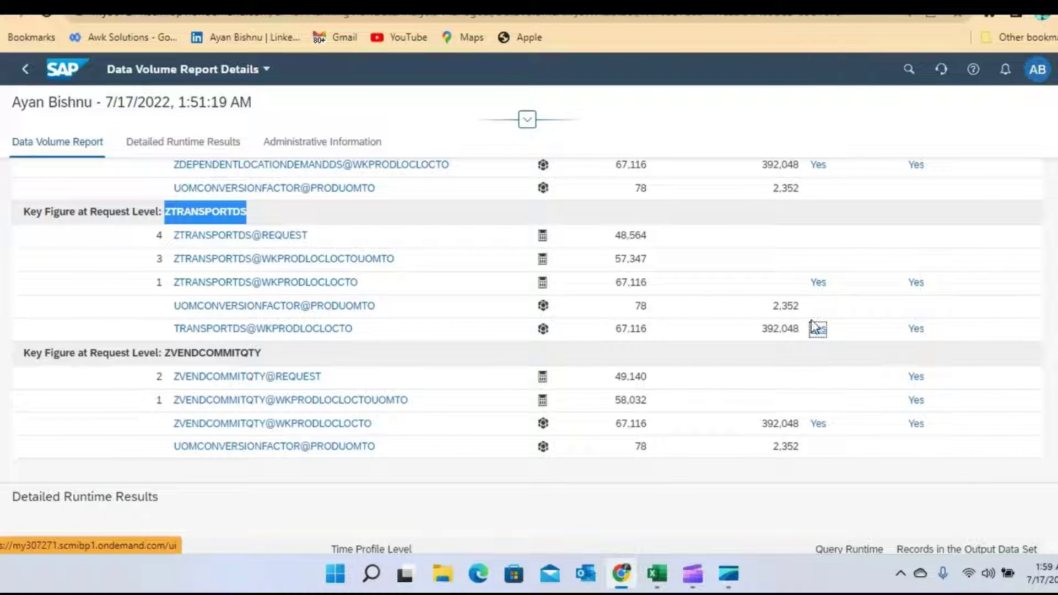
pyautogui.click(917, 283)
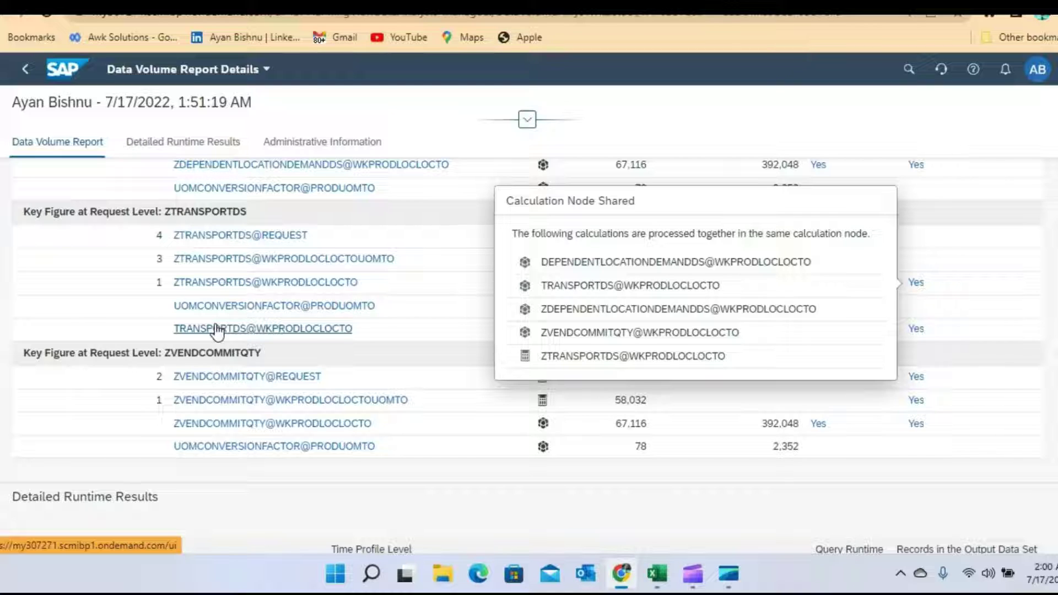
pyautogui.click(381, 494)
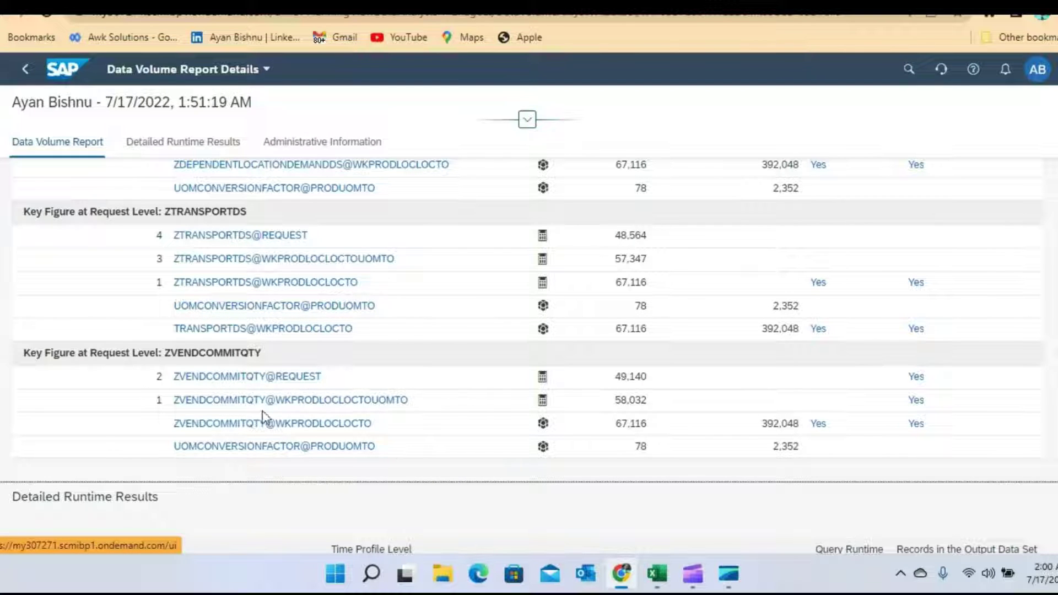
# Step: Check the query runtime of the Base Version at Week level in the detailed runtime results
pyautogui.scroll(-3, 444, 303)
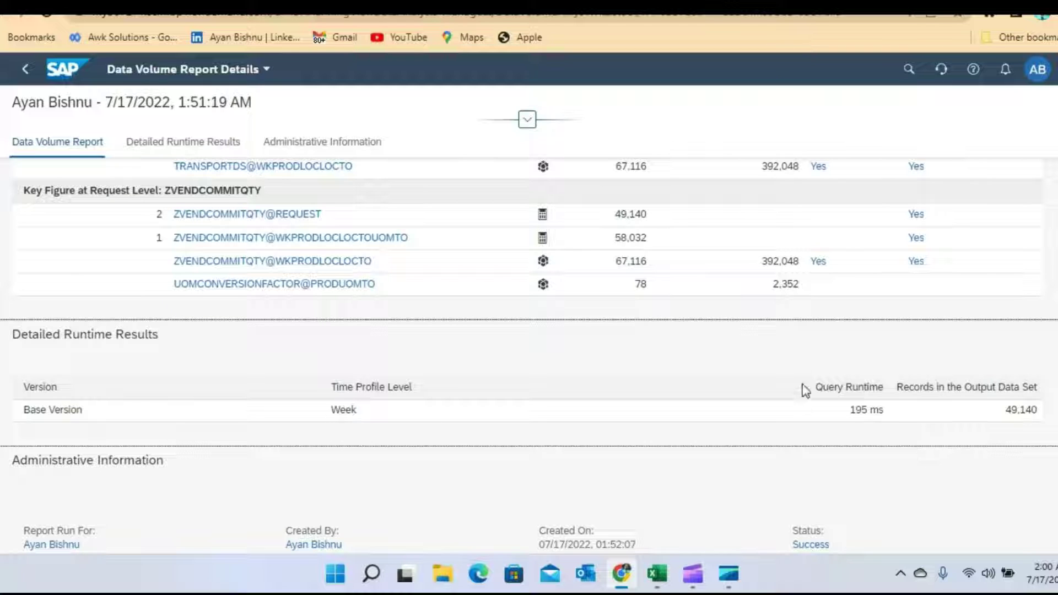
pyautogui.moveTo(893, 417); pyautogui.dragTo(849, 410)
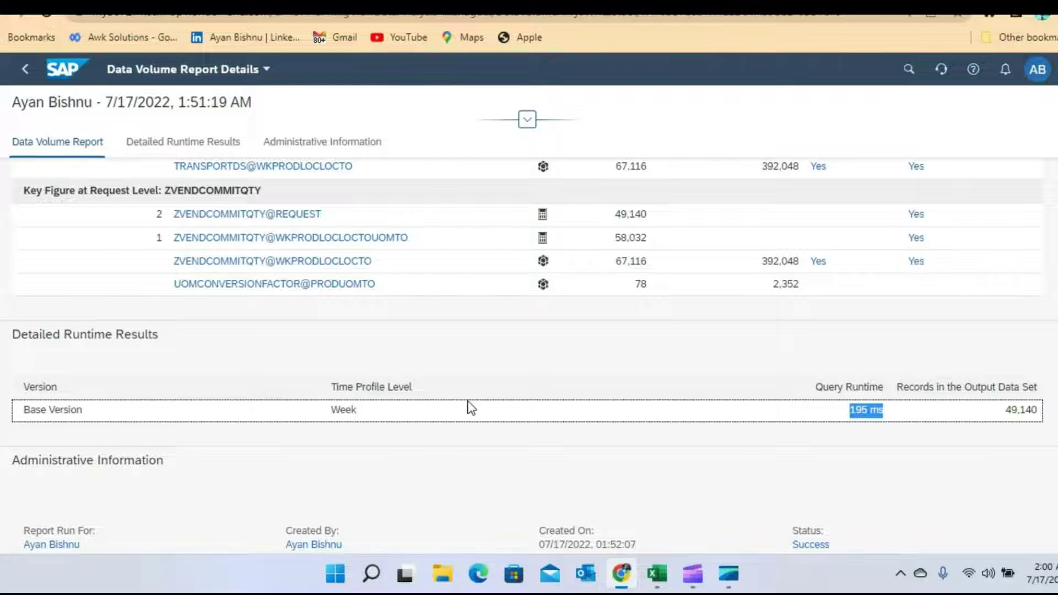
pyautogui.scroll(3, 472, 406)
pyautogui.scroll(1, 477, 407)
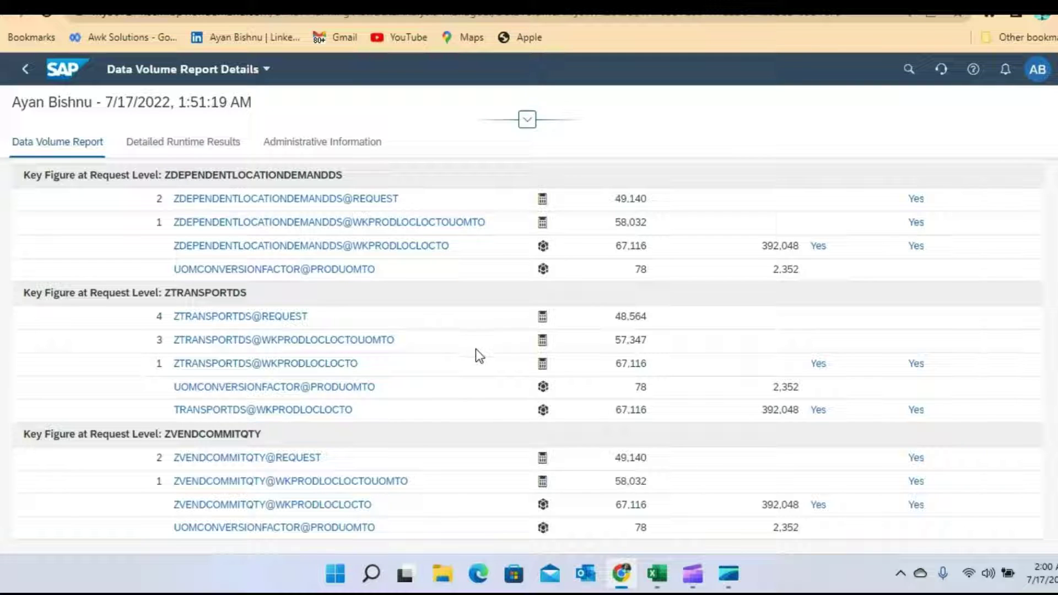
# Step: Switch to the Vendor View sheet in Excel and look up the key figure ID behind Forecasted Supply (Lead Time Offset)
pyautogui.click(657, 574)
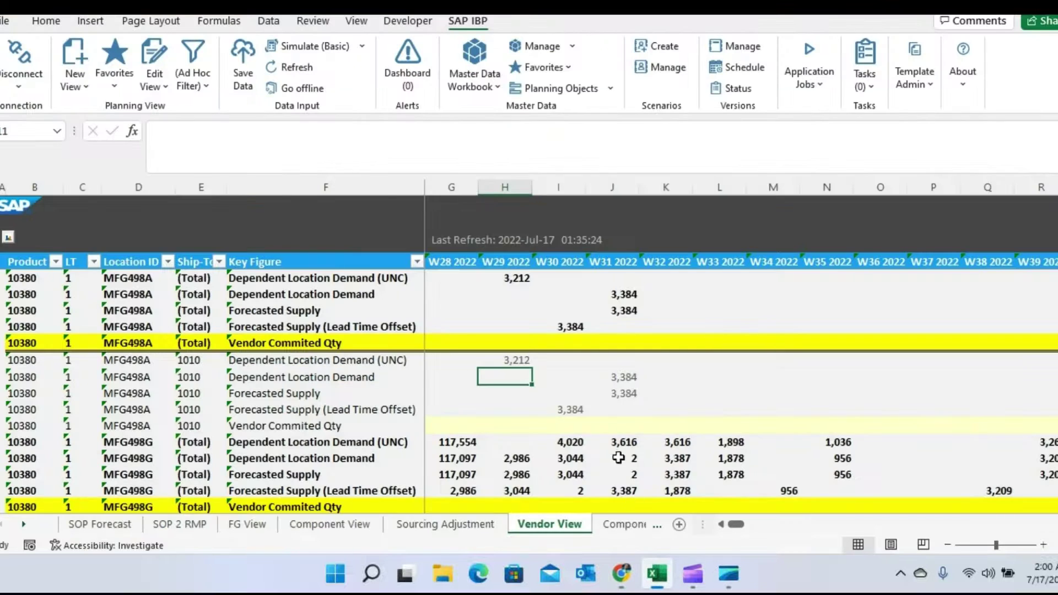
pyautogui.click(671, 414)
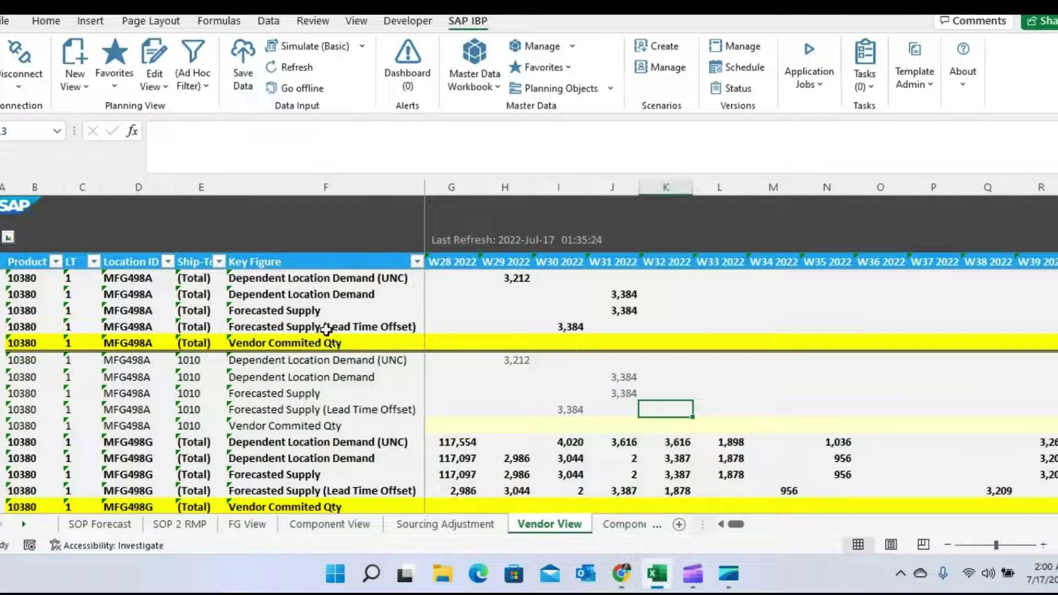
pyautogui.click(326, 329)
pyautogui.moveTo(371, 133); pyautogui.dragTo(452, 134)
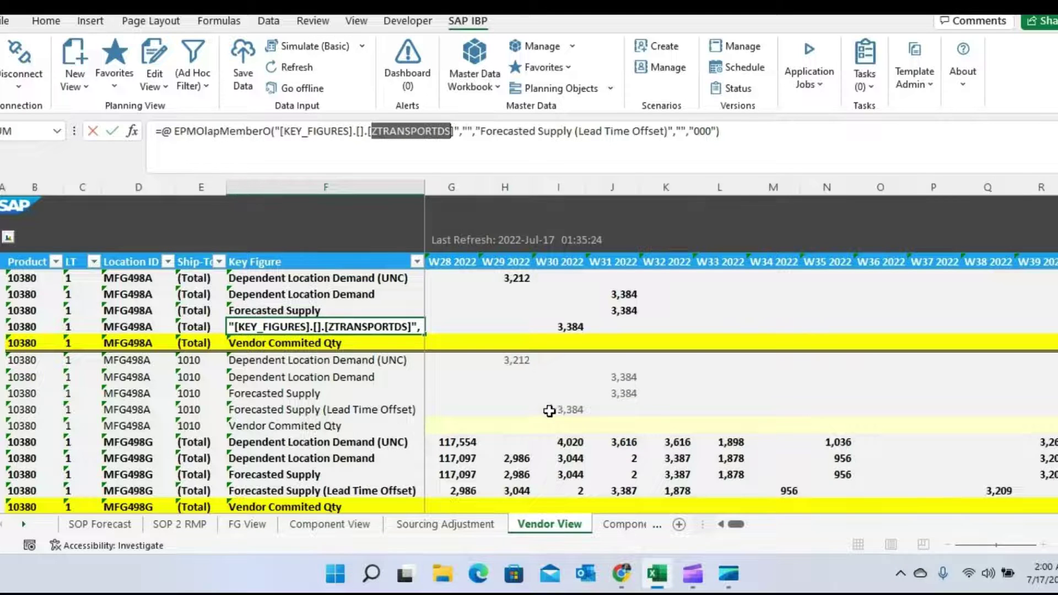
pyautogui.press('Escape')
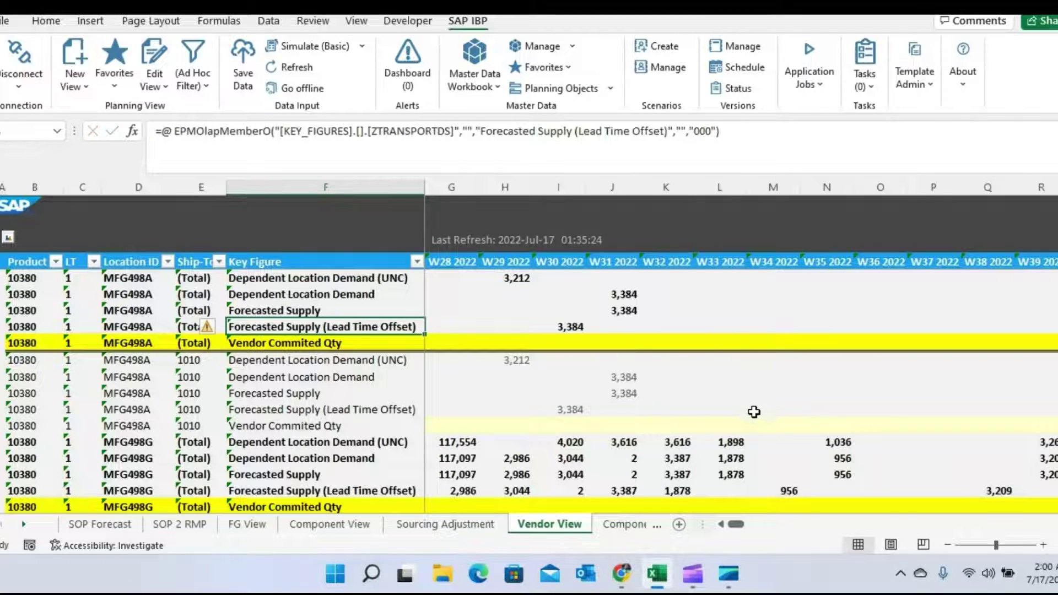
pyautogui.click(755, 408)
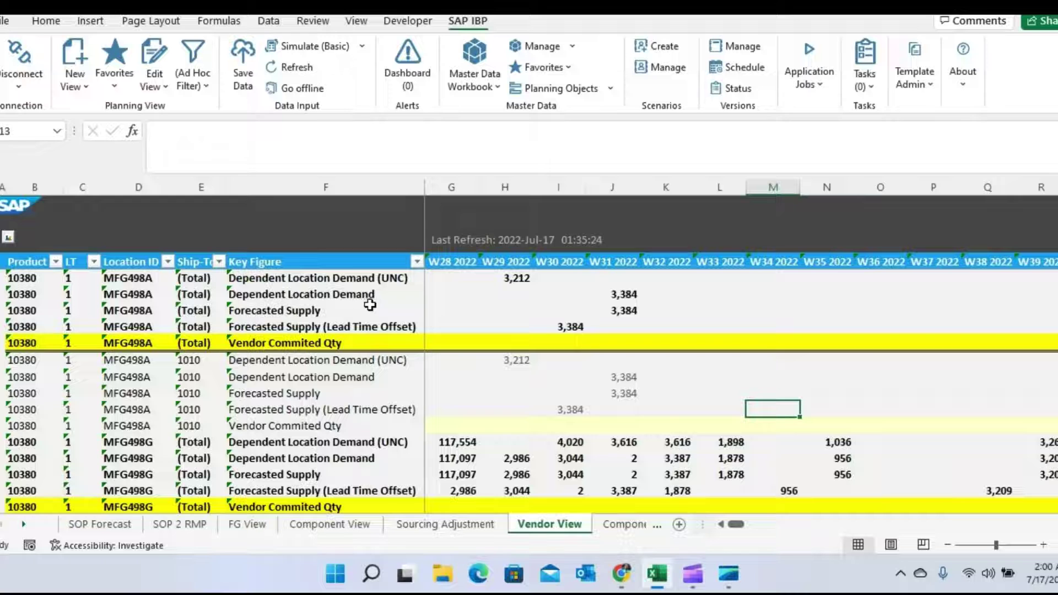
# Step: Edit the Vendor View planning view to remove the key figure Forecasted Supply (Lead Time Offset)
pyautogui.click(154, 80)
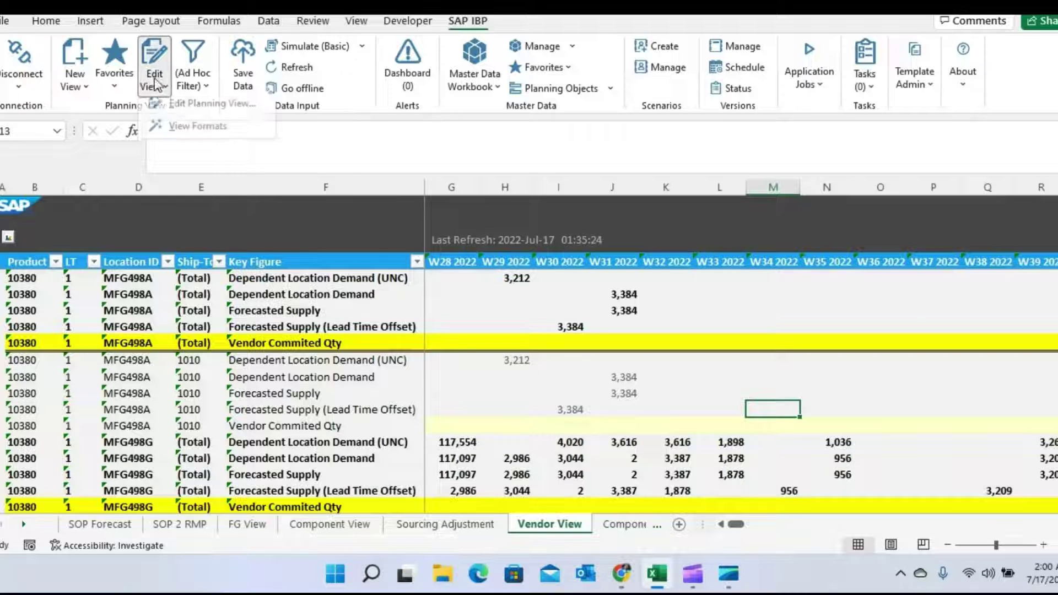
pyautogui.click(159, 111)
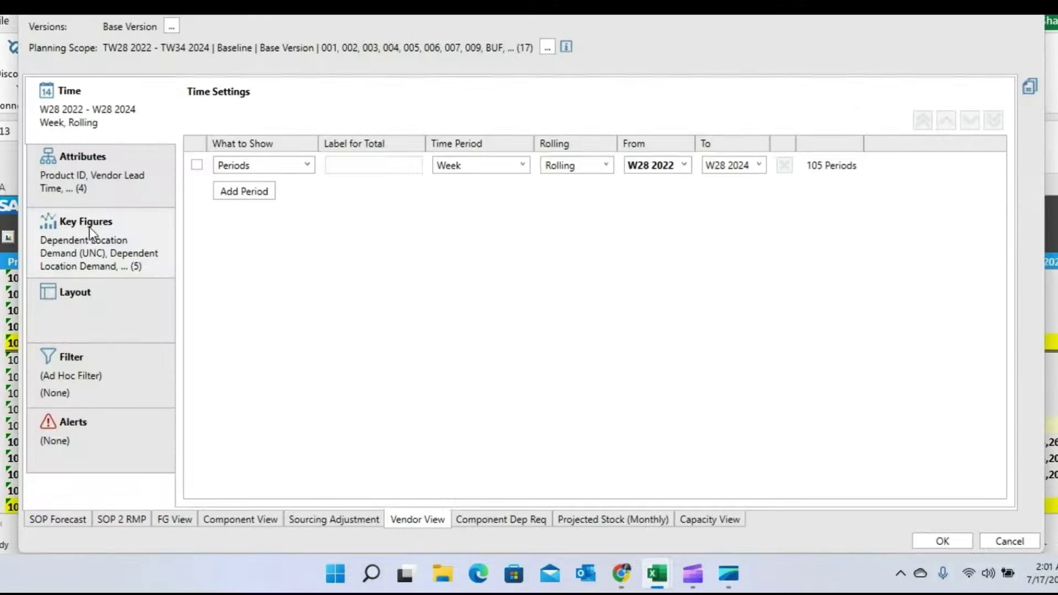
pyautogui.click(89, 227)
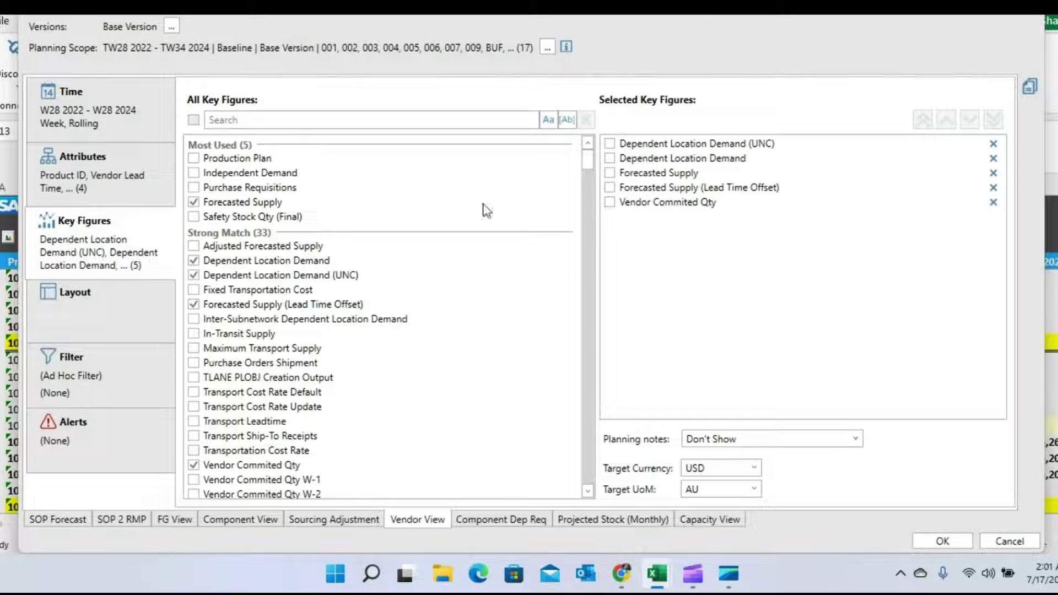
pyautogui.click(994, 188)
pyautogui.click(943, 540)
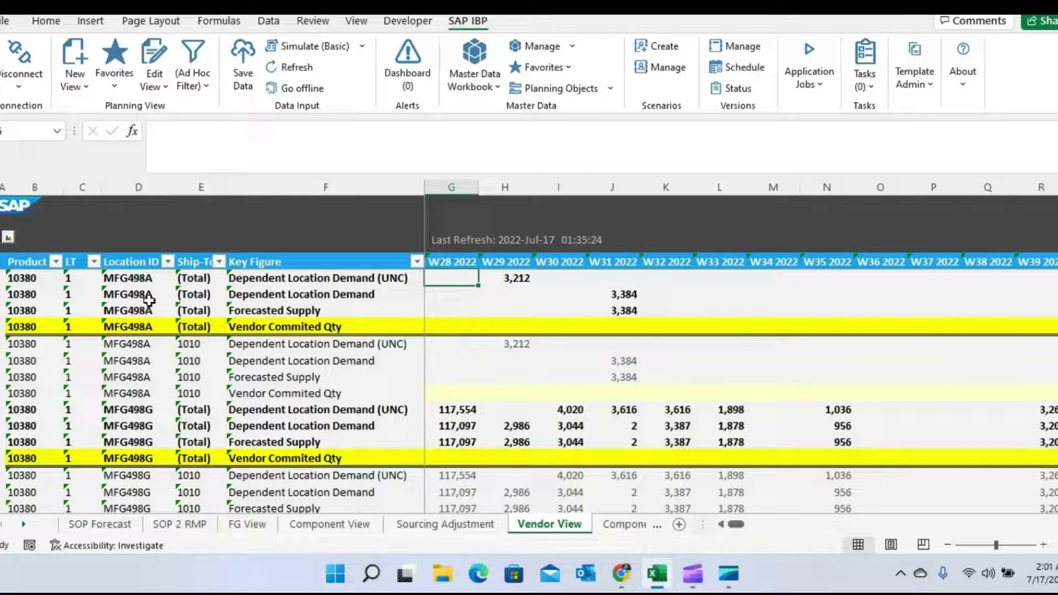
# Step: Update the planning view favorite DATA VOLUME ANALYSIS with the changed workbook, saving it without a refresh
pyautogui.click(114, 77)
pyautogui.click(156, 139)
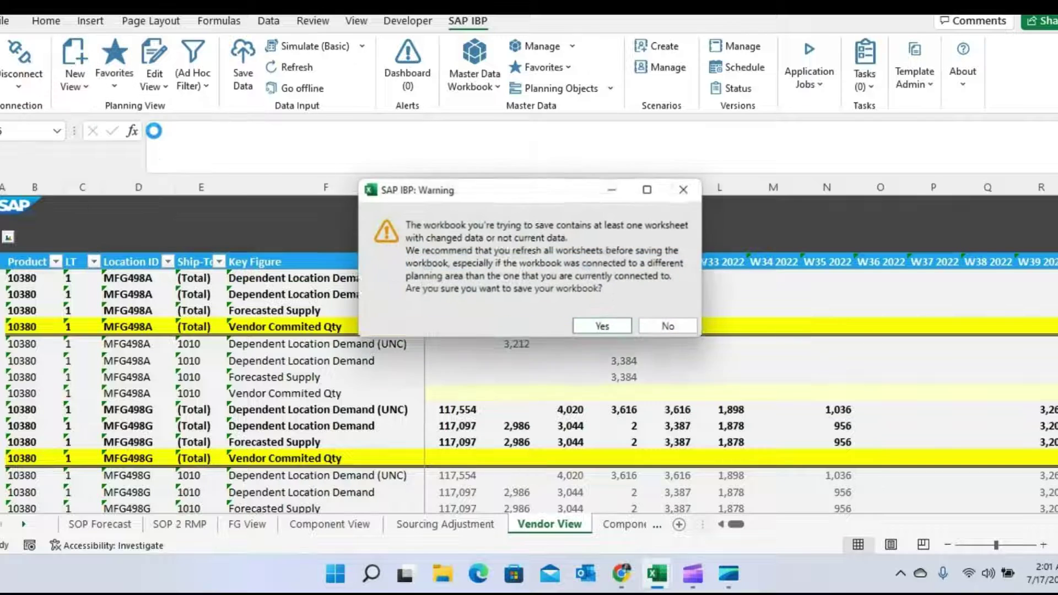
pyautogui.click(605, 328)
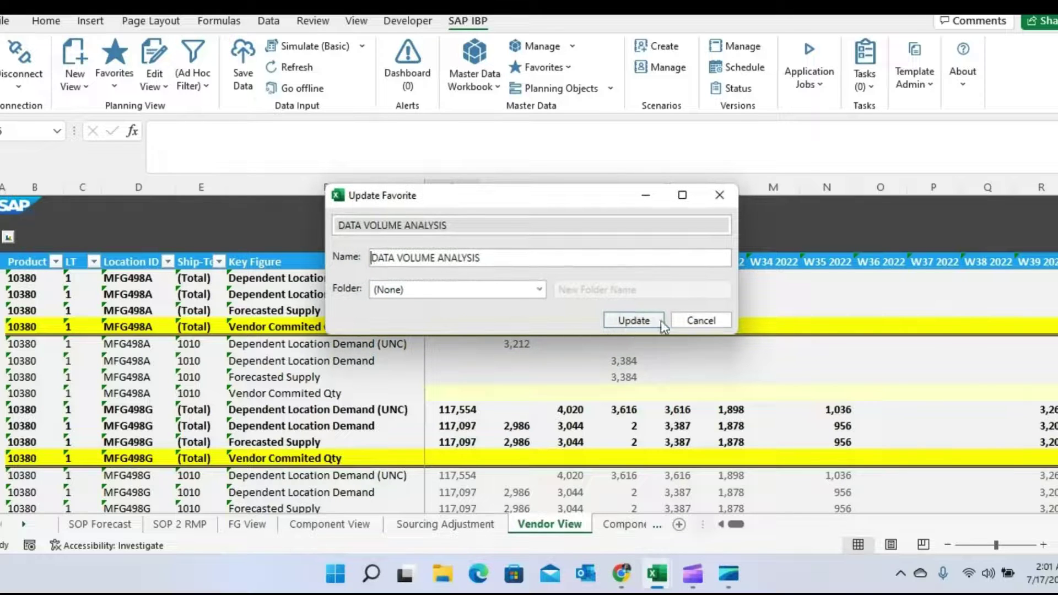
pyautogui.click(634, 321)
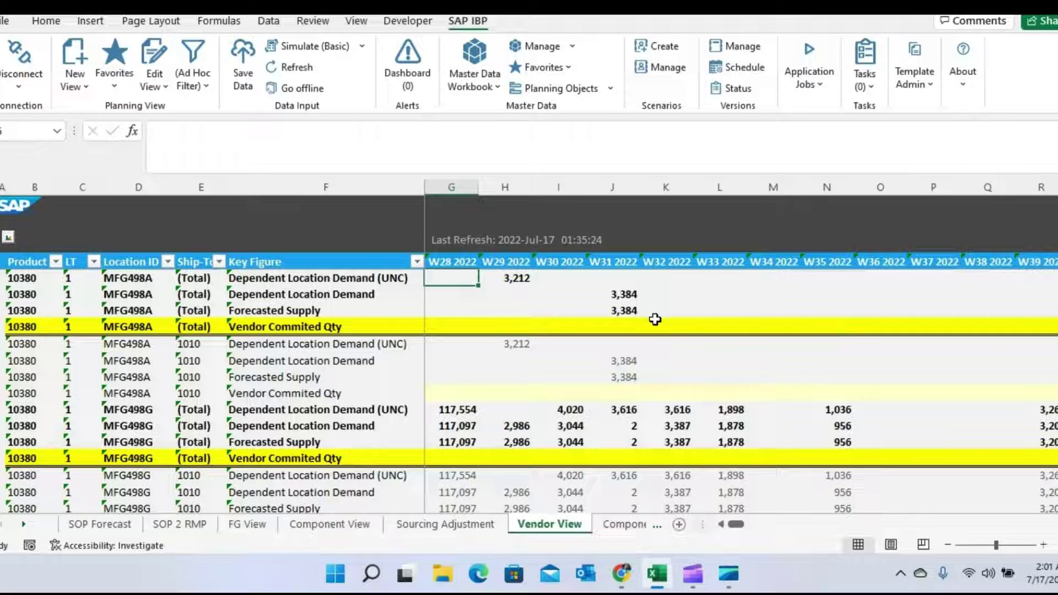
# Step: Look over the reduced Vendor View rows, and return to the data volume report in Chrome to review its detailed runtime results
pyautogui.scroll(-2, 409, 376)
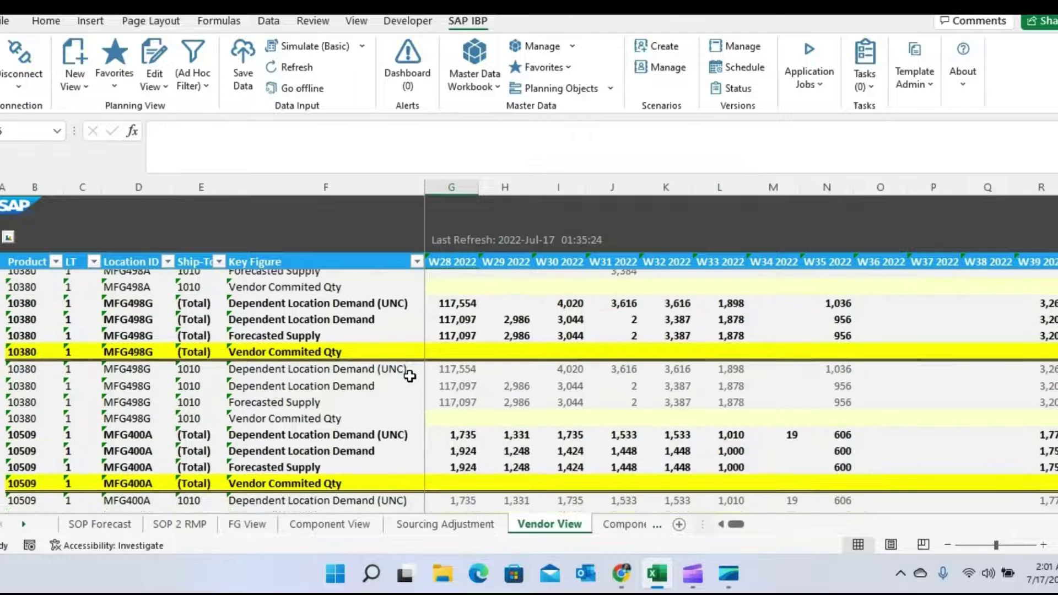
pyautogui.scroll(1, 409, 377)
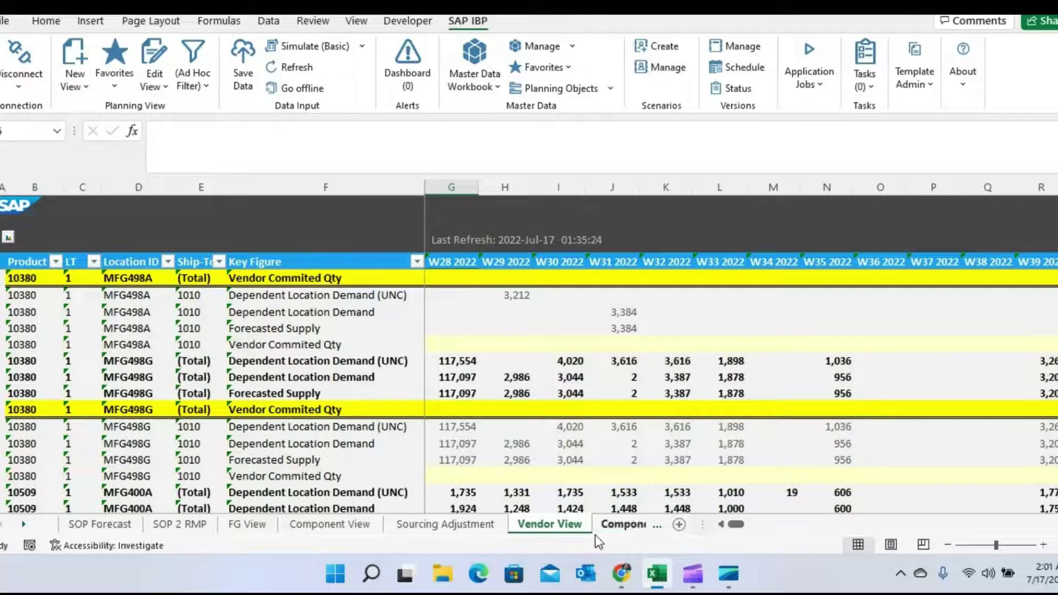
pyautogui.click(625, 573)
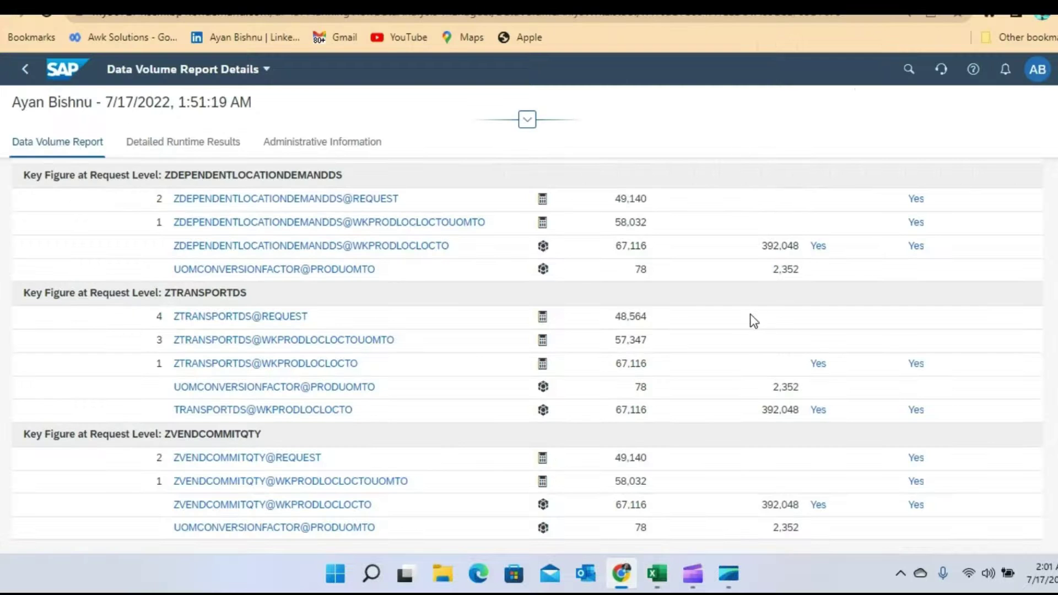
pyautogui.scroll(-6, 749, 313)
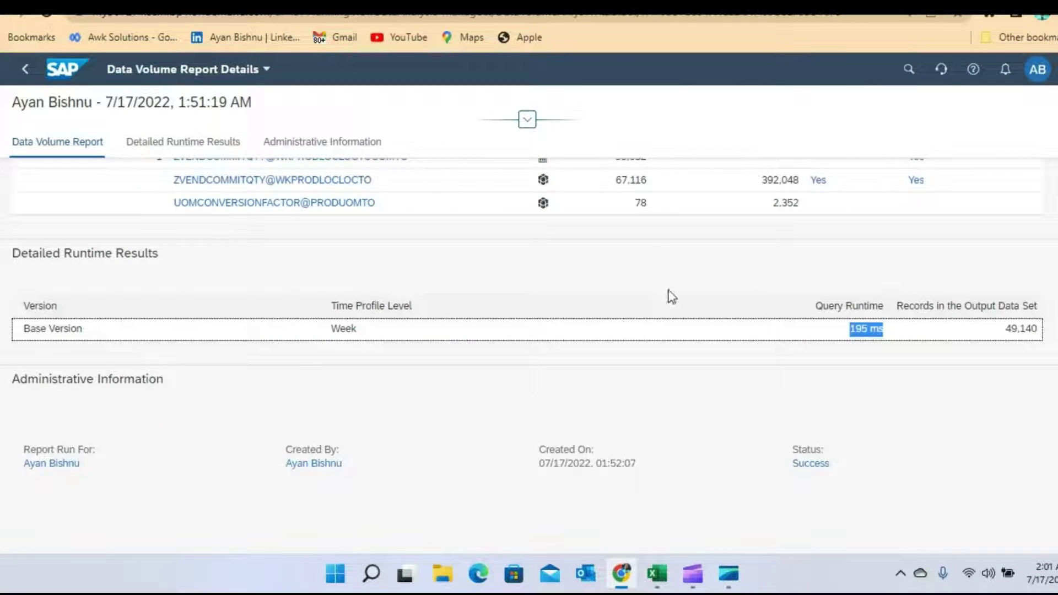
# Step: Examine the query runtime and the output data set record count in the original Vendor View report's detailed runtime results
pyautogui.click(653, 358)
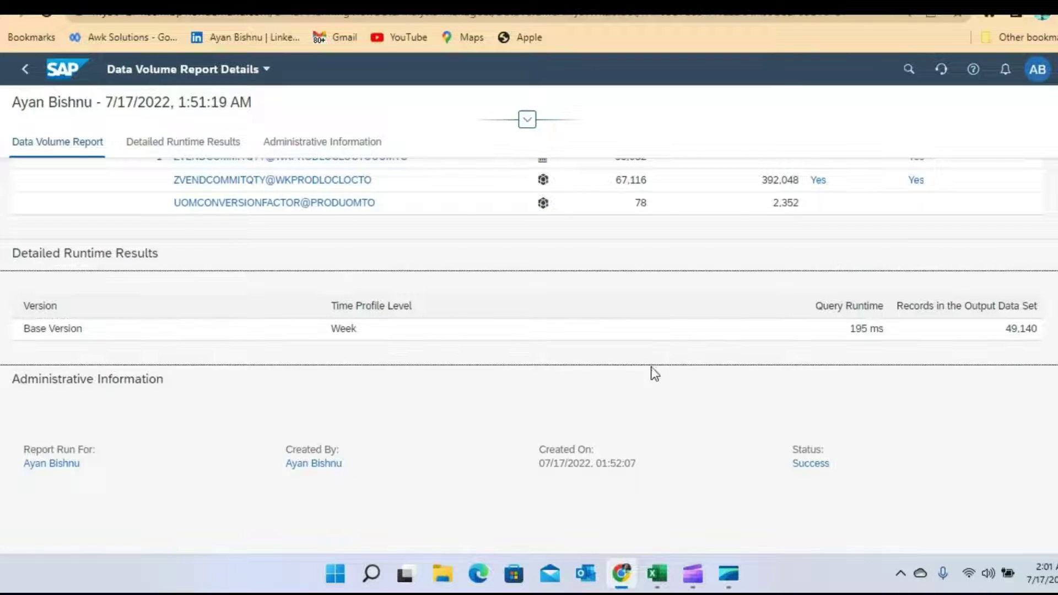
pyautogui.click(858, 331)
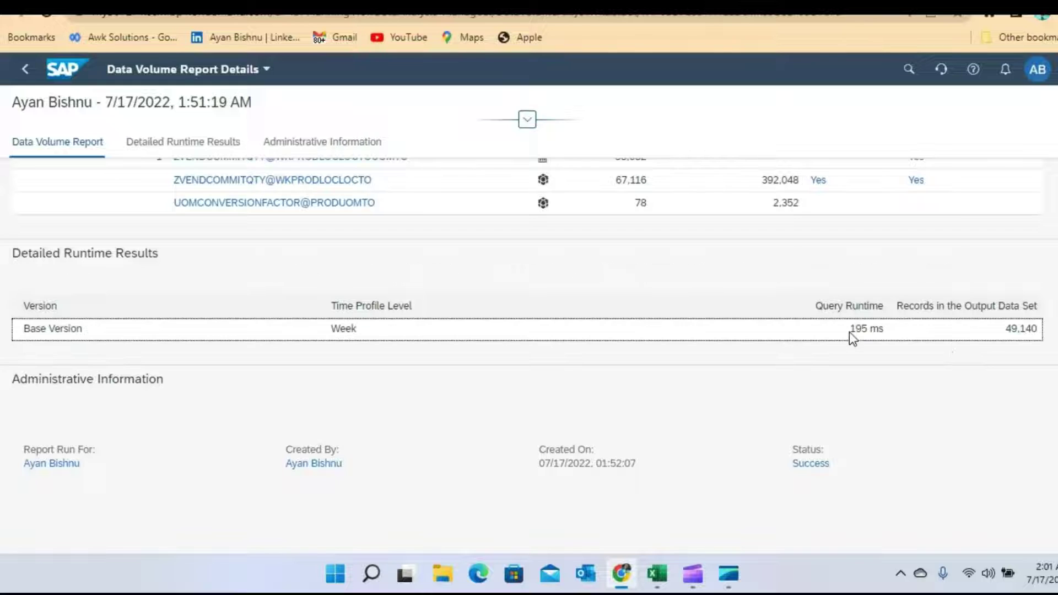
pyautogui.doubleClick(1009, 330)
pyautogui.click(628, 399)
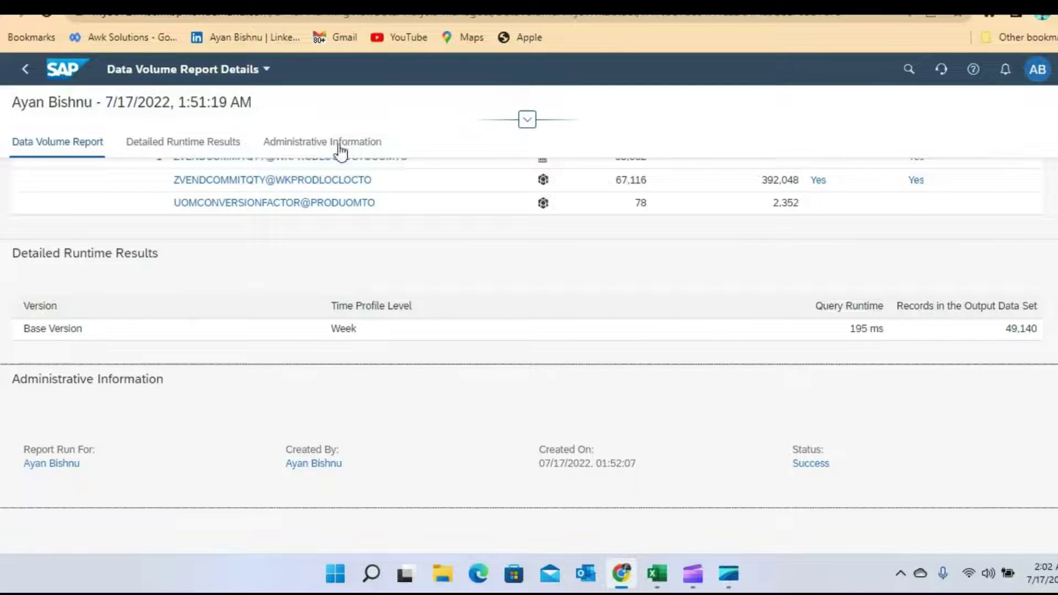
# Step: Copy the existing data volume report to create a new one for DATA VOLUME ANALYSIS - Vendor View in planning area MRNRMP, and refresh the report list
pyautogui.click(24, 71)
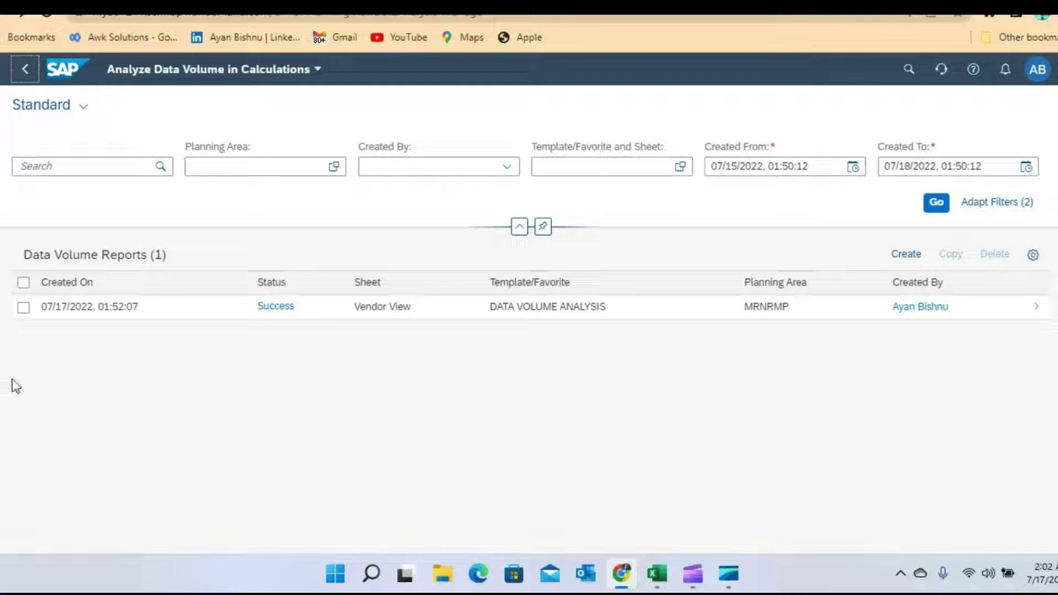
pyautogui.click(22, 309)
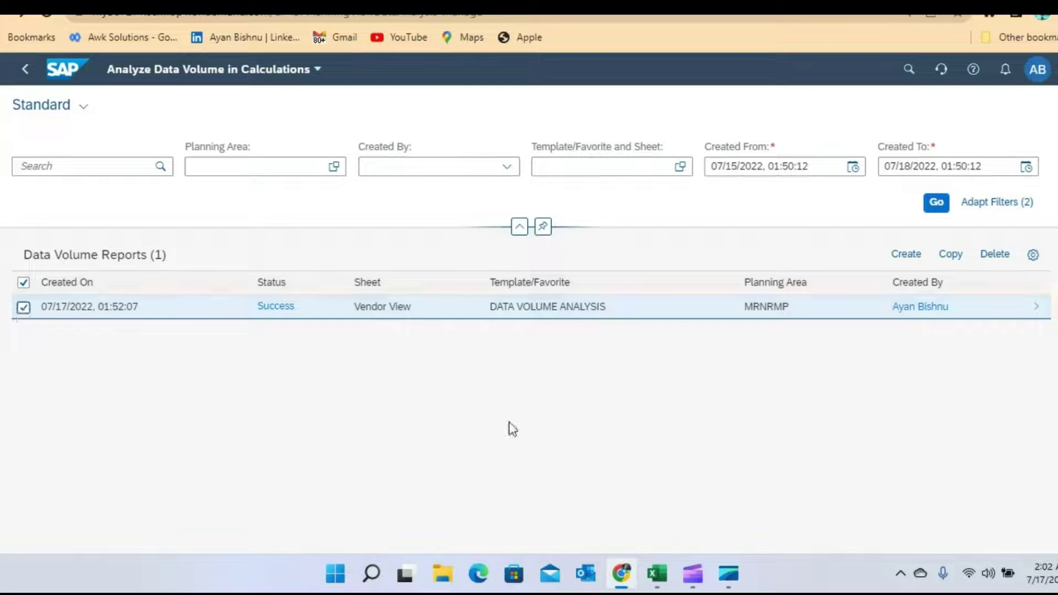
pyautogui.click(945, 260)
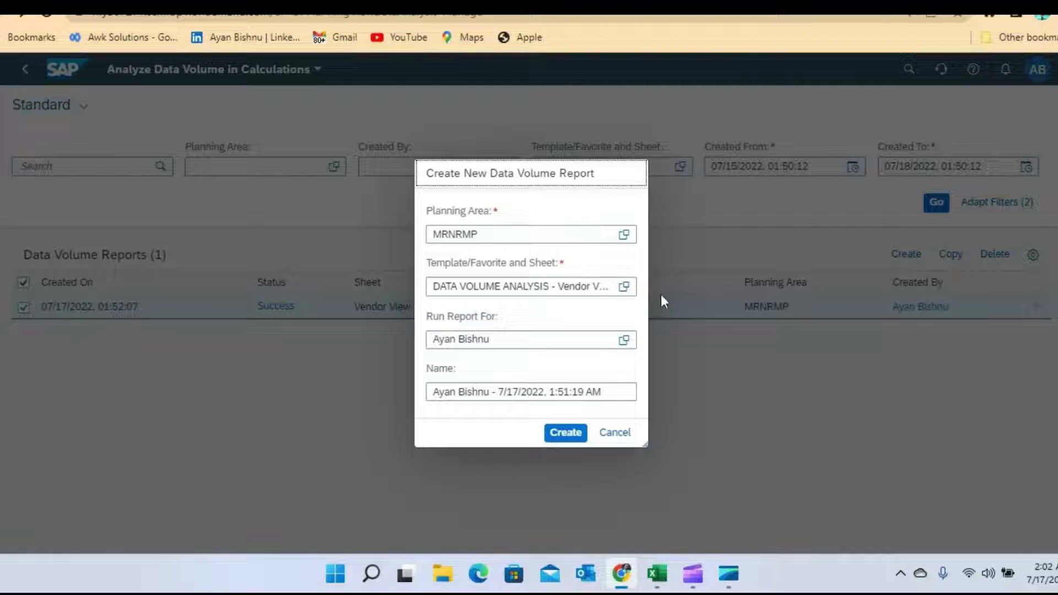
pyautogui.click(630, 286)
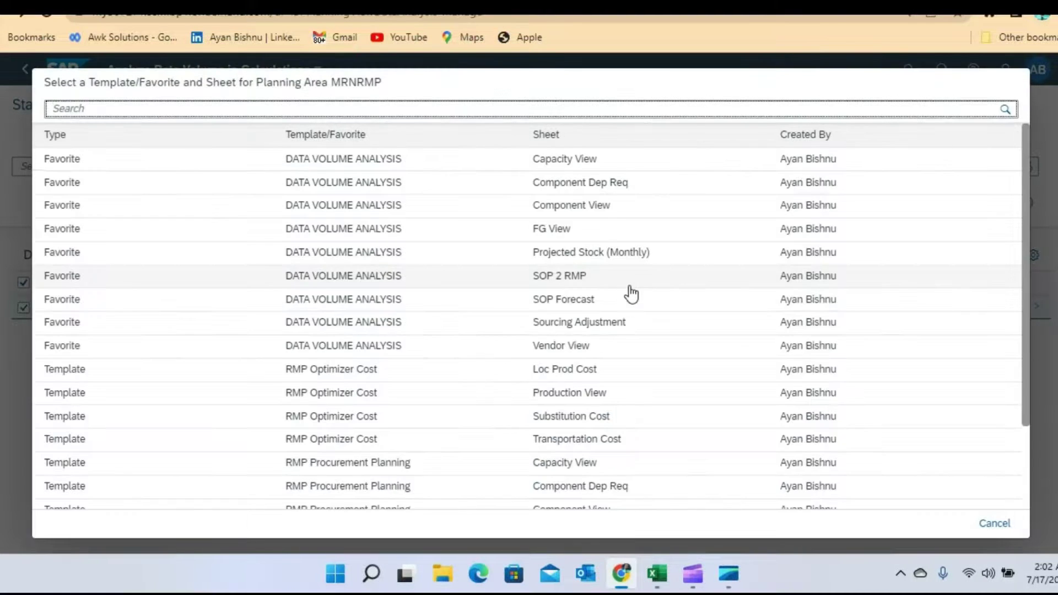
pyautogui.click(609, 347)
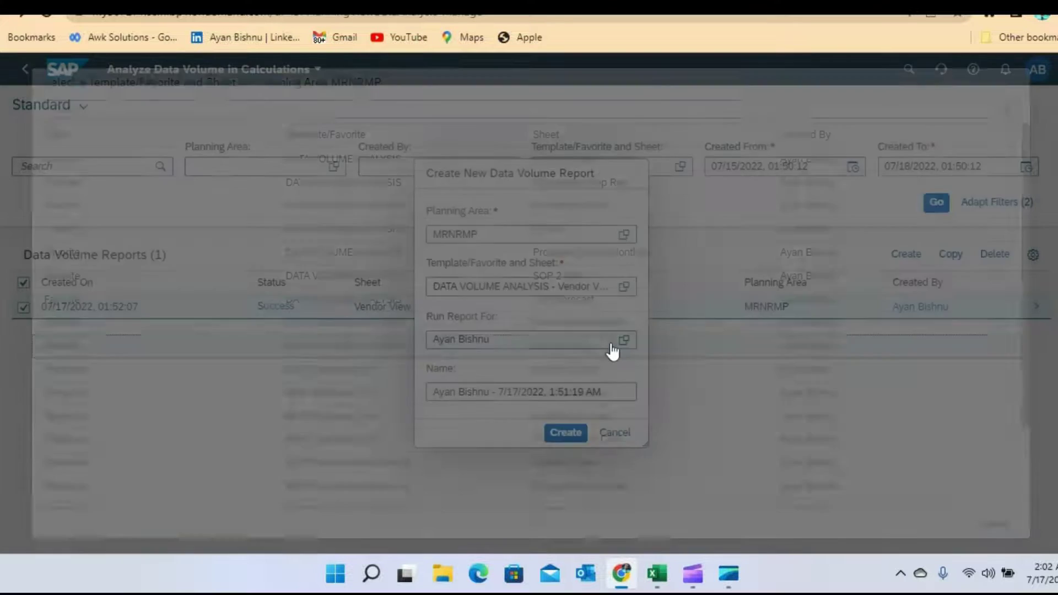
pyautogui.click(568, 434)
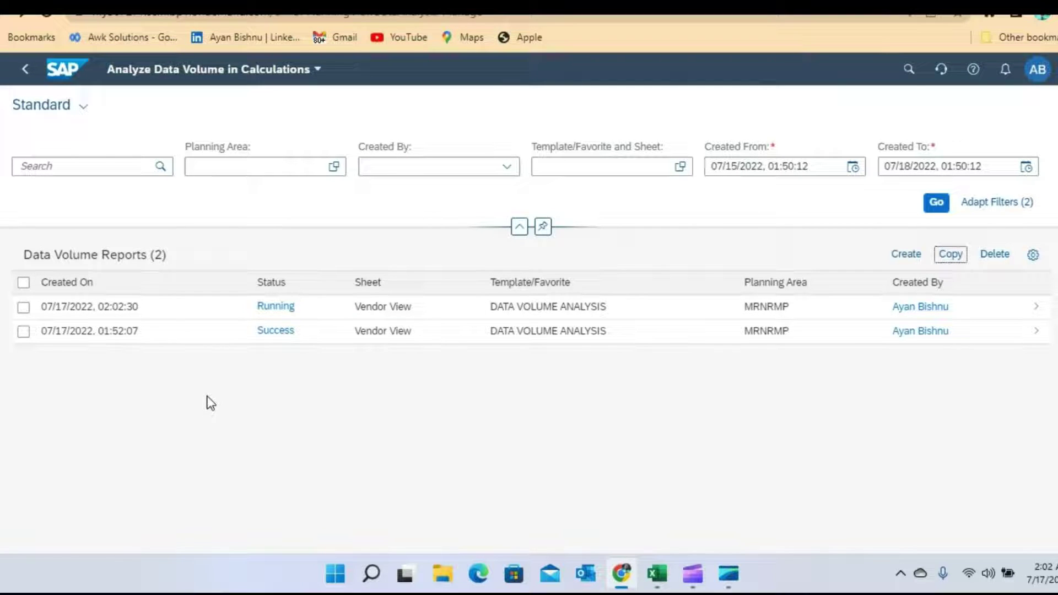
pyautogui.click(936, 202)
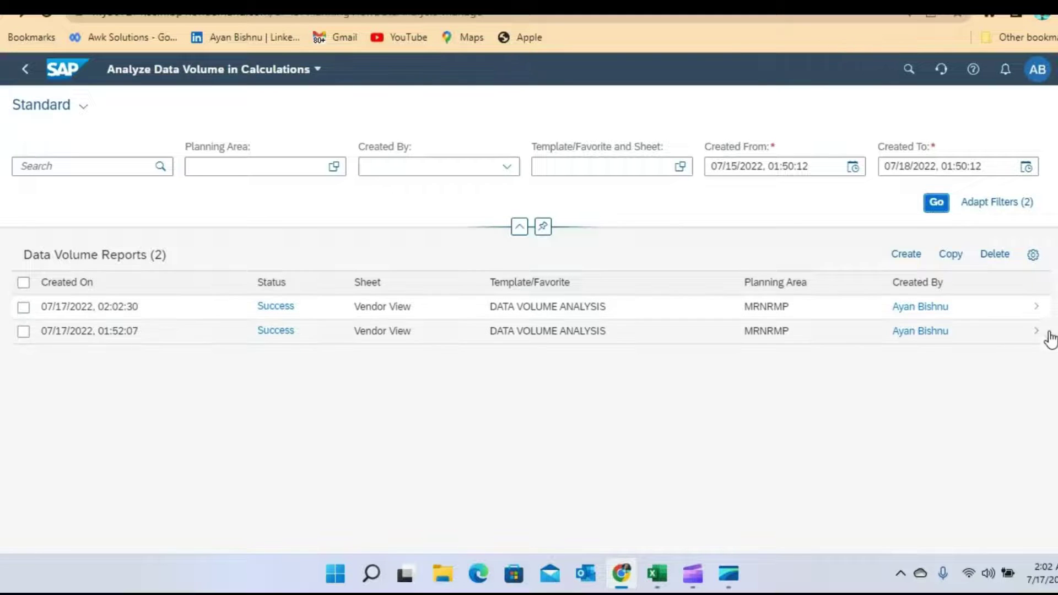
# Step: Open the newly created data volume report and check which key figures its template/favorite contains
pyautogui.click(1019, 309)
pyautogui.scroll(-3, 1020, 314)
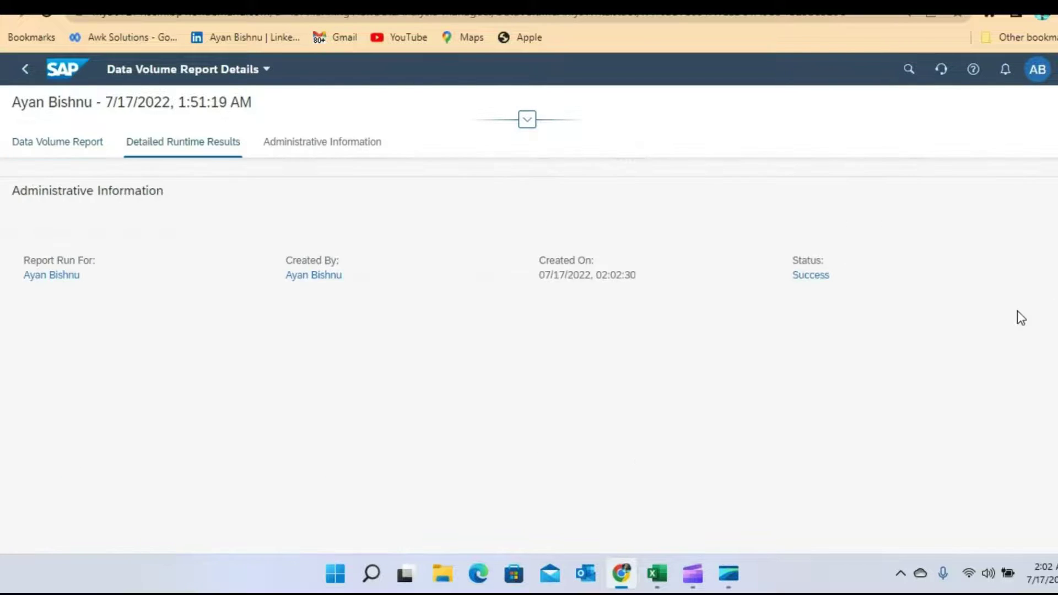
pyautogui.scroll(10, 485, 301)
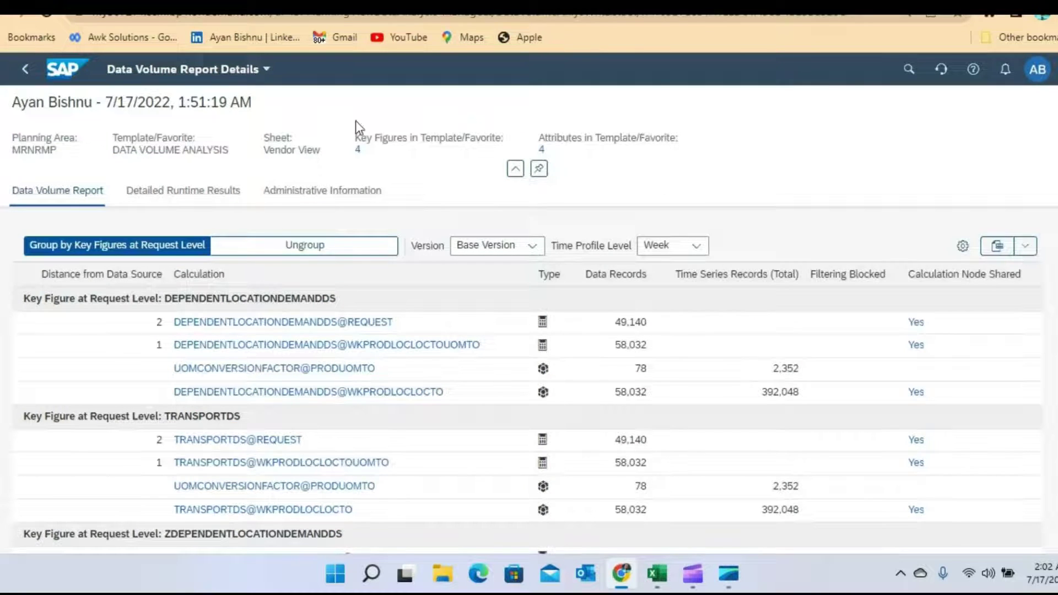
pyautogui.click(358, 150)
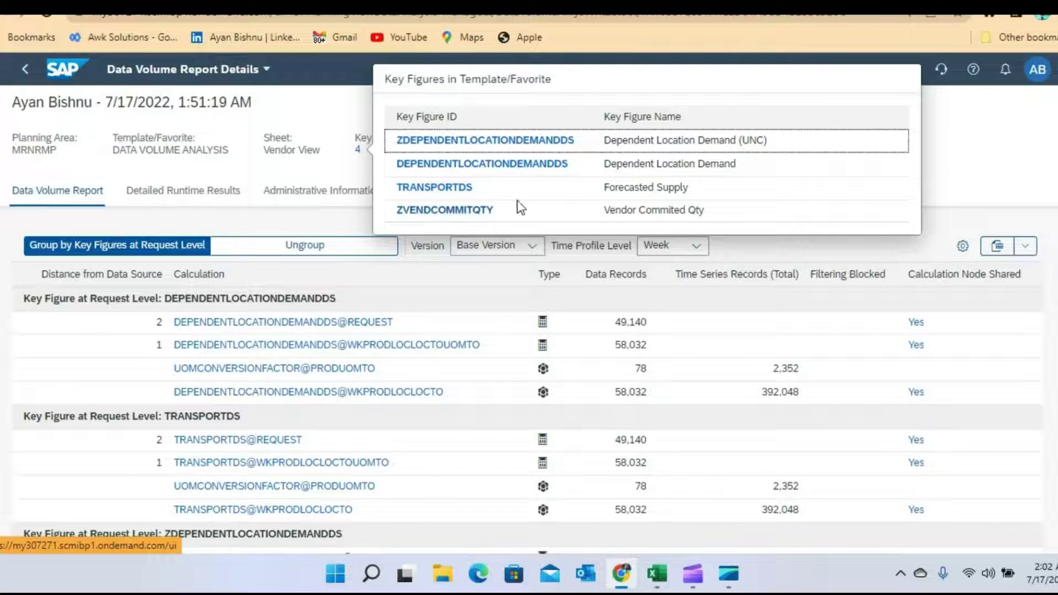
pyautogui.click(336, 161)
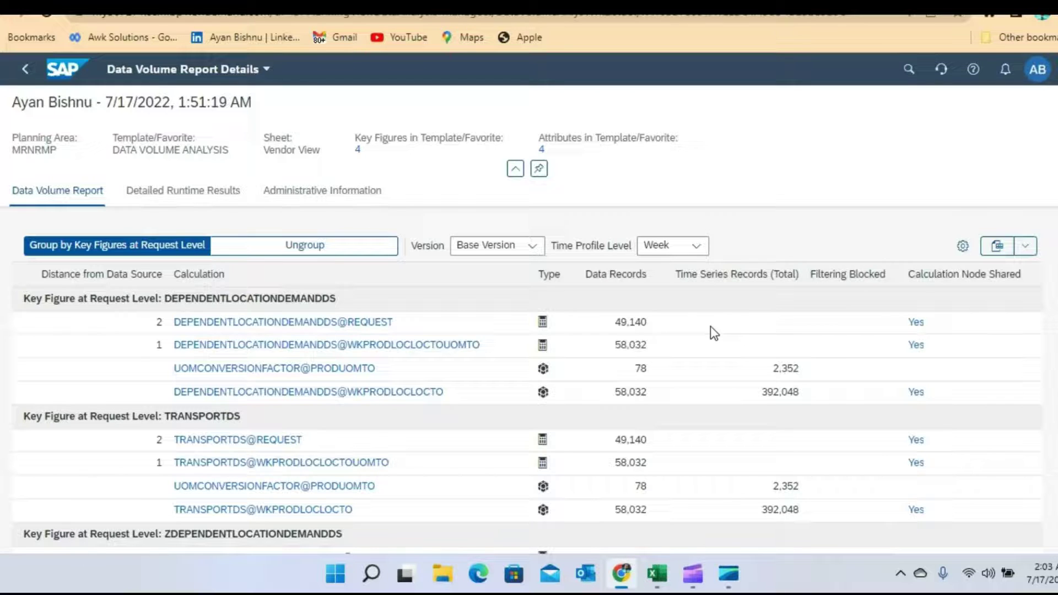
# Step: Review the new report's calculations and data records grouped by key figure, from DEPENDENTLOCATIONDEMANDDS through ZVENDCOMMITQTY
pyautogui.scroll(-3, 298, 392)
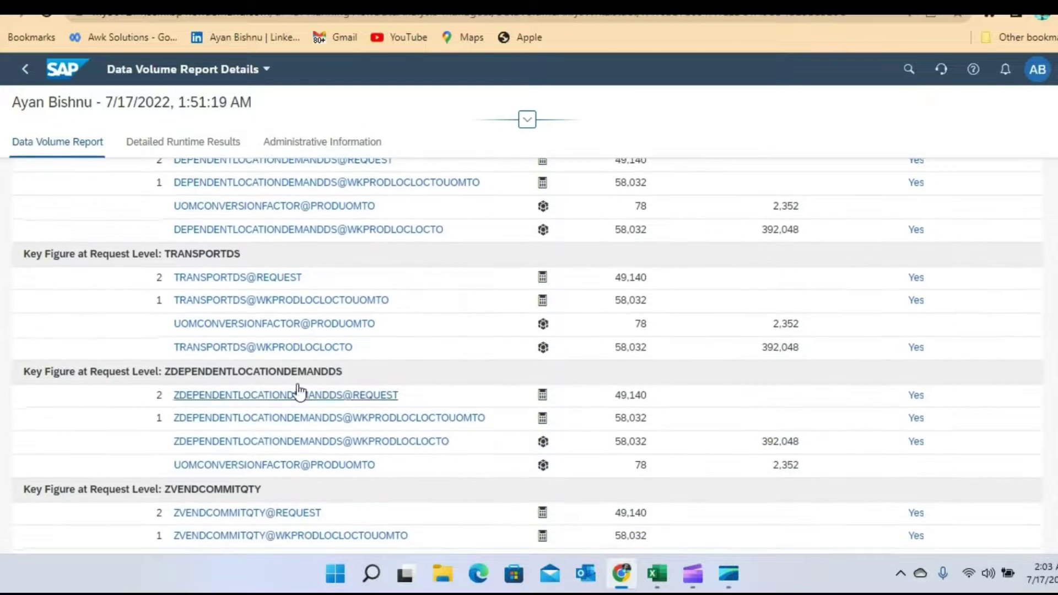
pyautogui.scroll(3, 573, 340)
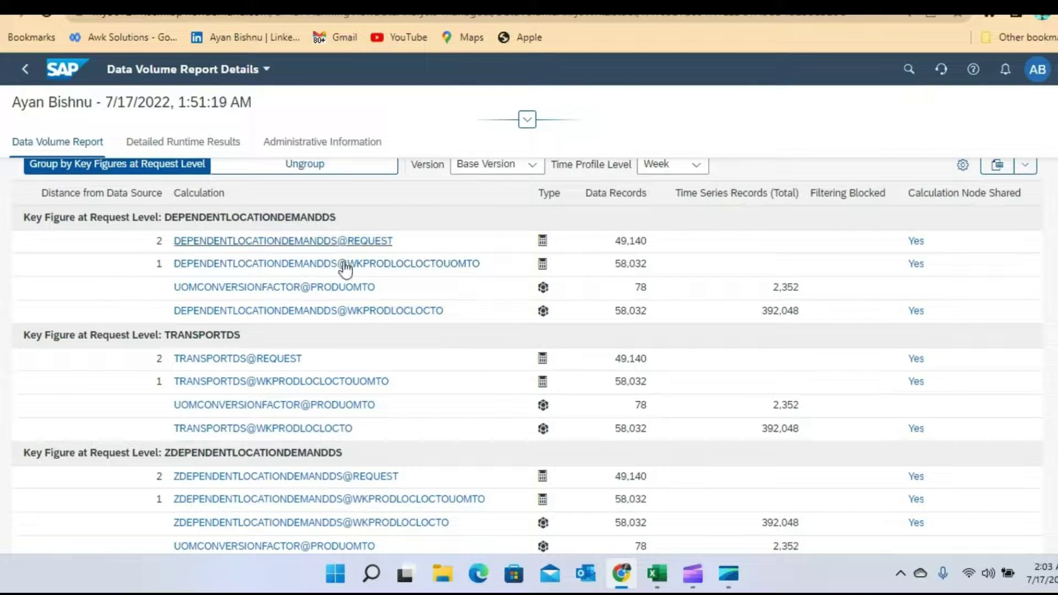
pyautogui.moveTo(166, 217); pyautogui.dragTo(321, 217)
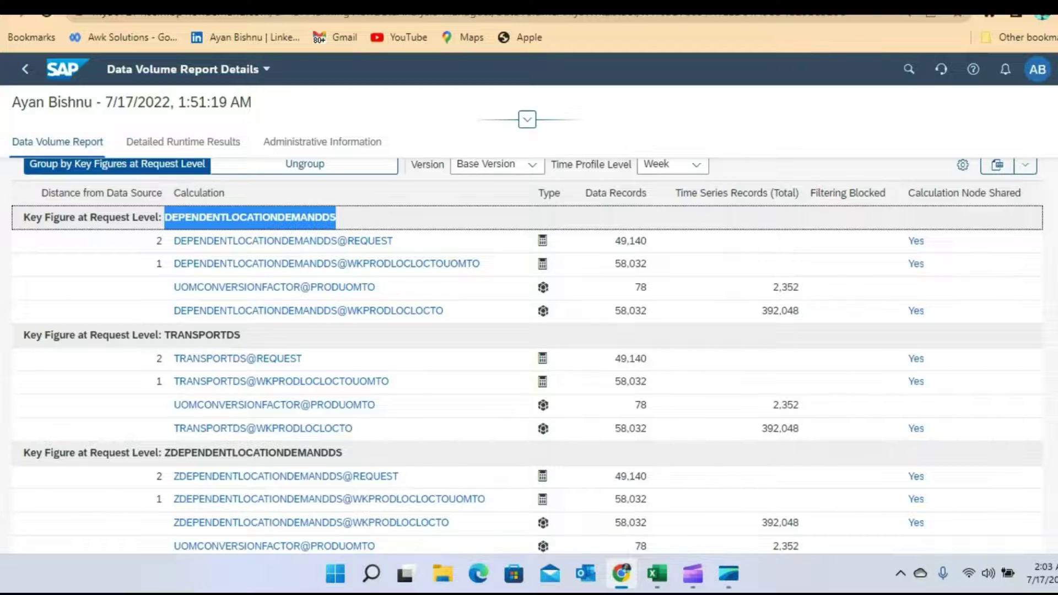
pyautogui.scroll(-1, 430, 289)
pyautogui.scroll(-2, 430, 290)
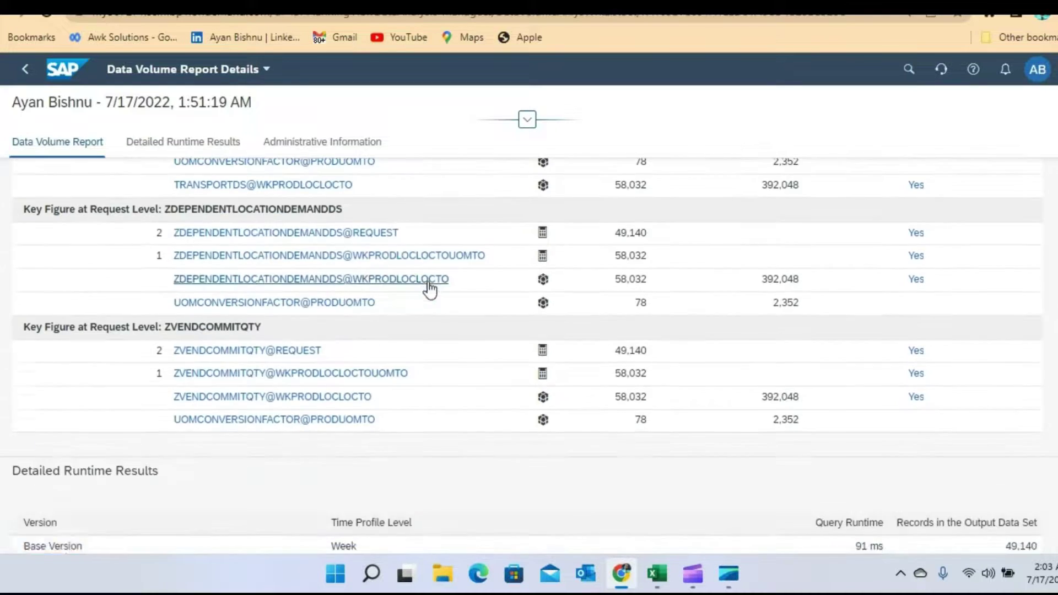
# Step: Examine the output data set record count and query runtime in the new report's detailed runtime results
pyautogui.scroll(-1, 398, 247)
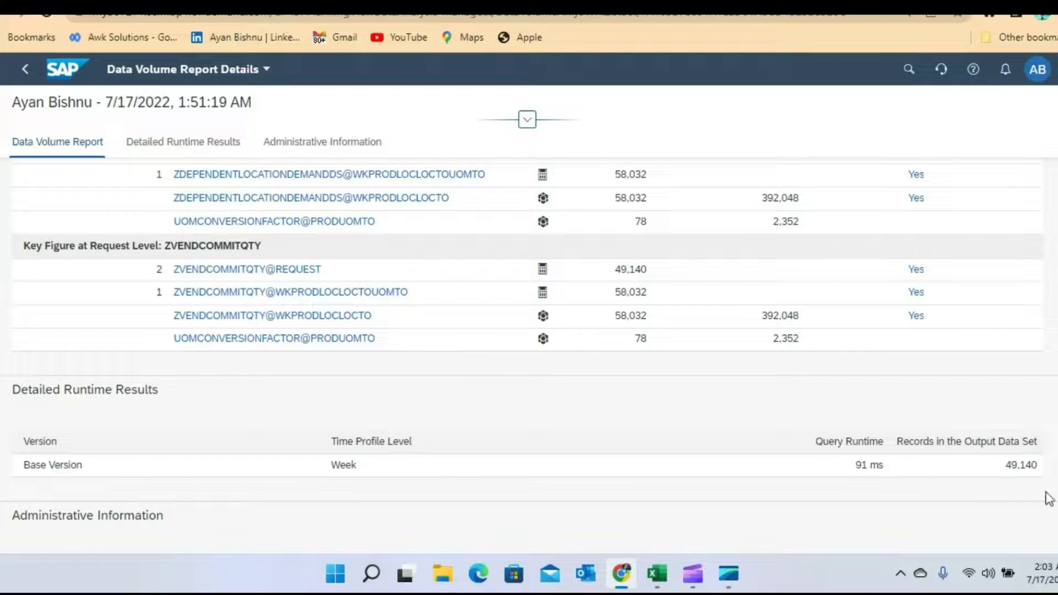
pyautogui.click(1005, 464)
pyautogui.doubleClick(1005, 464)
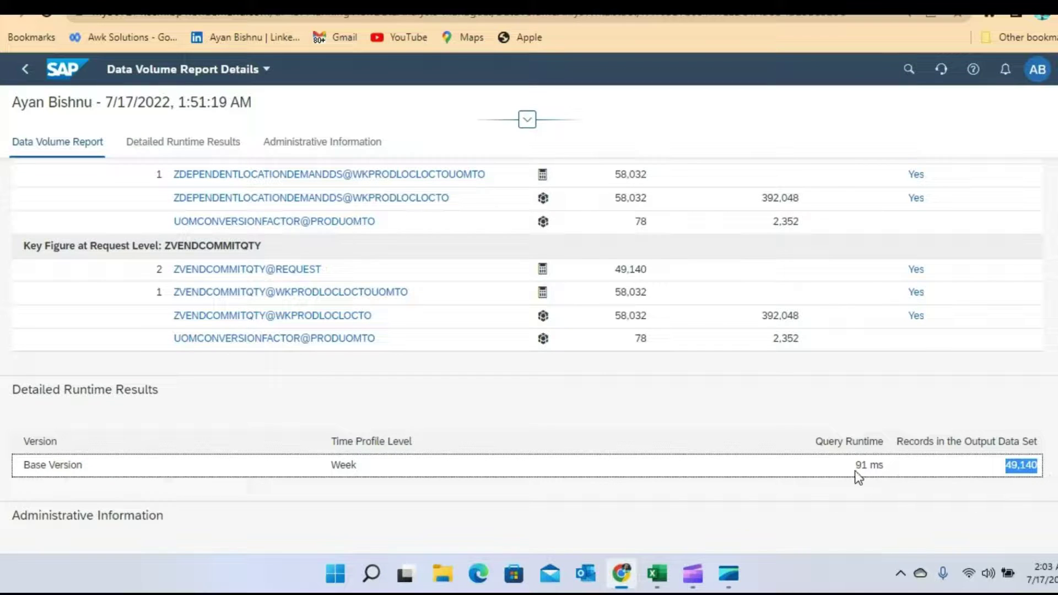
pyautogui.moveTo(854, 469); pyautogui.dragTo(884, 470)
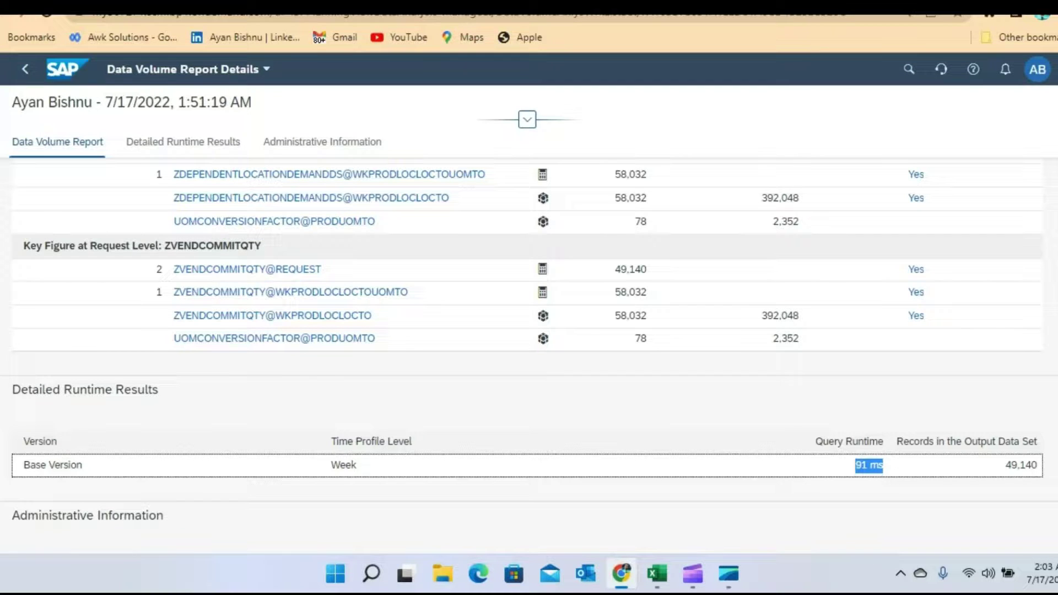
# Step: Compare the query runtime of the older report created at 01:52:07 with that of the newer report created at 02:02:30
pyautogui.click(25, 69)
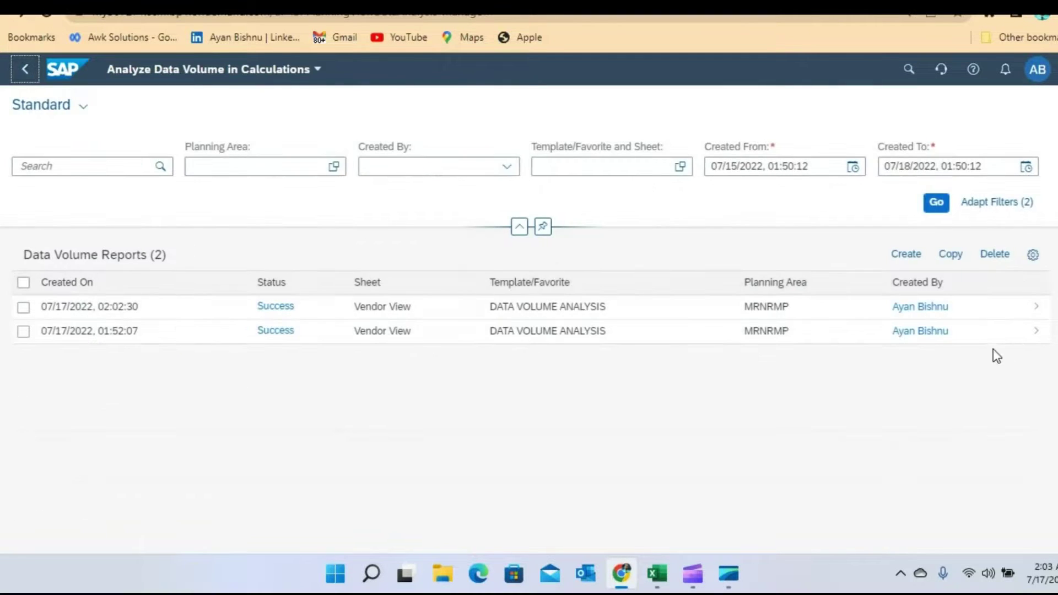
pyautogui.click(1017, 331)
pyautogui.scroll(-5, 860, 331)
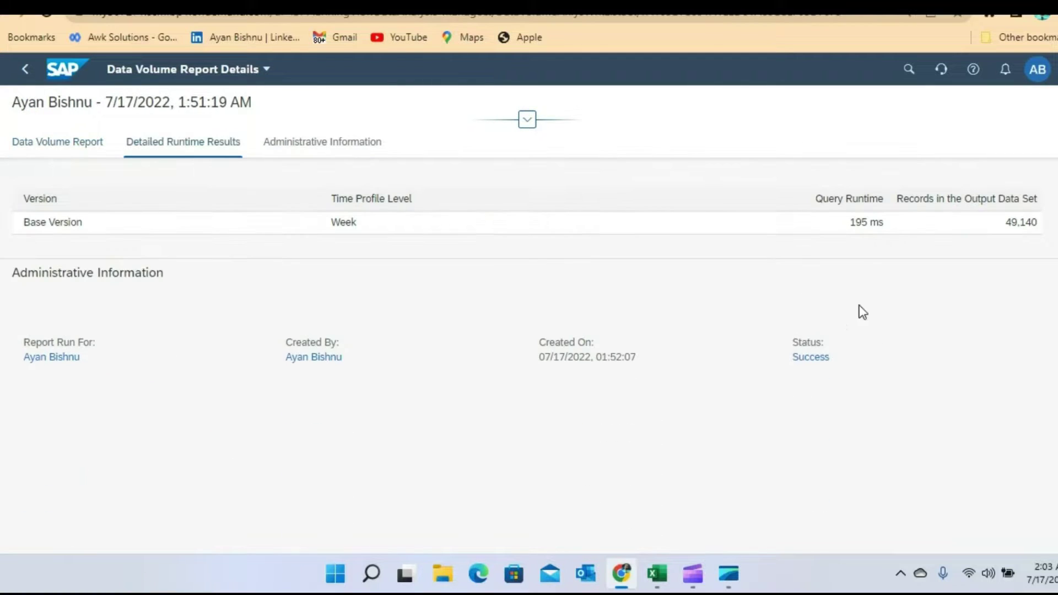
pyautogui.moveTo(848, 225); pyautogui.dragTo(880, 225)
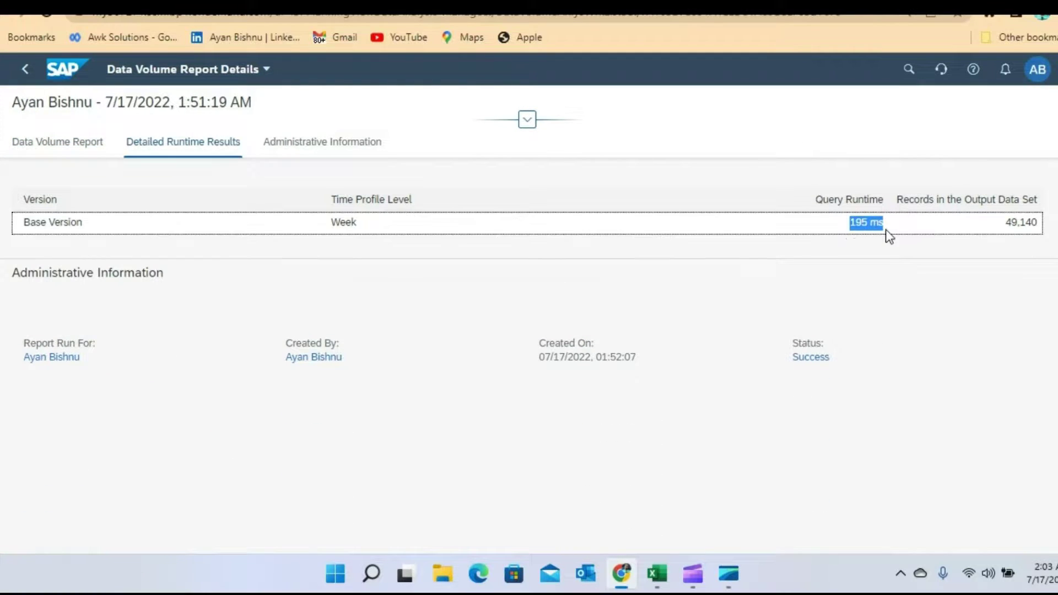
pyautogui.click(25, 69)
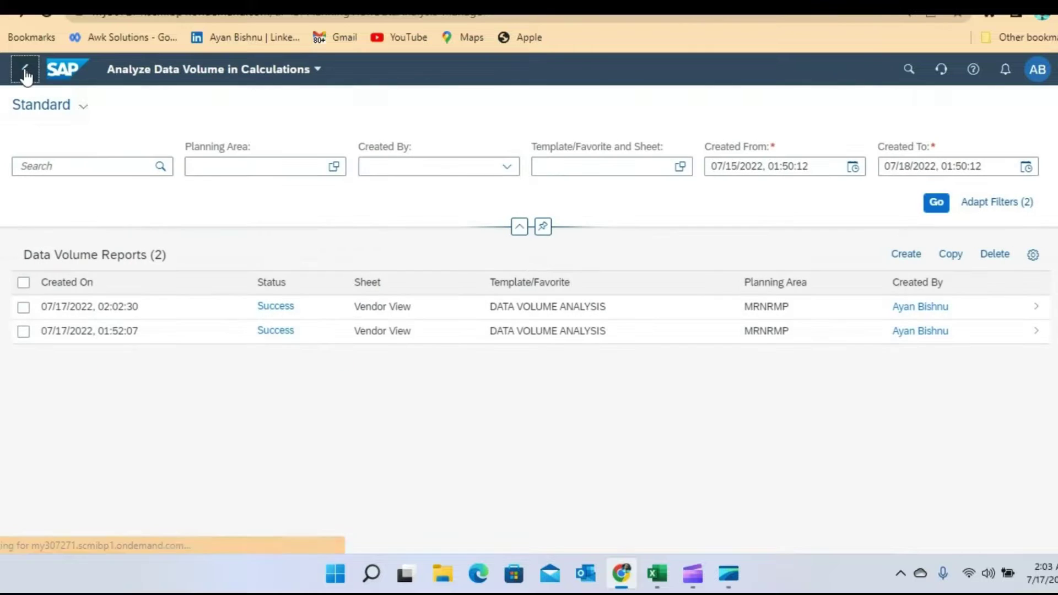
pyautogui.click(1025, 306)
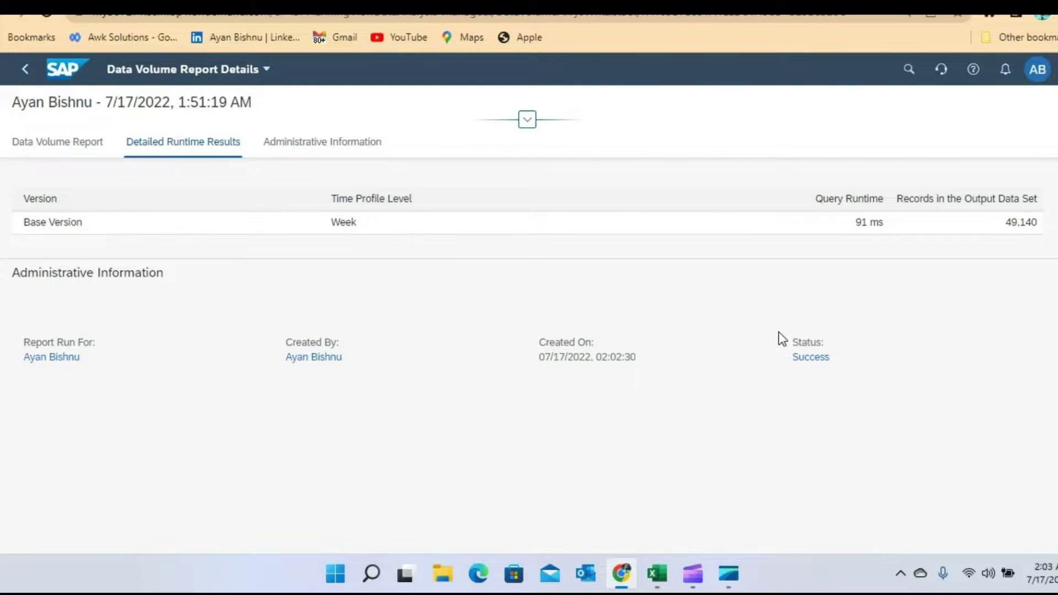
pyautogui.scroll(1, 779, 332)
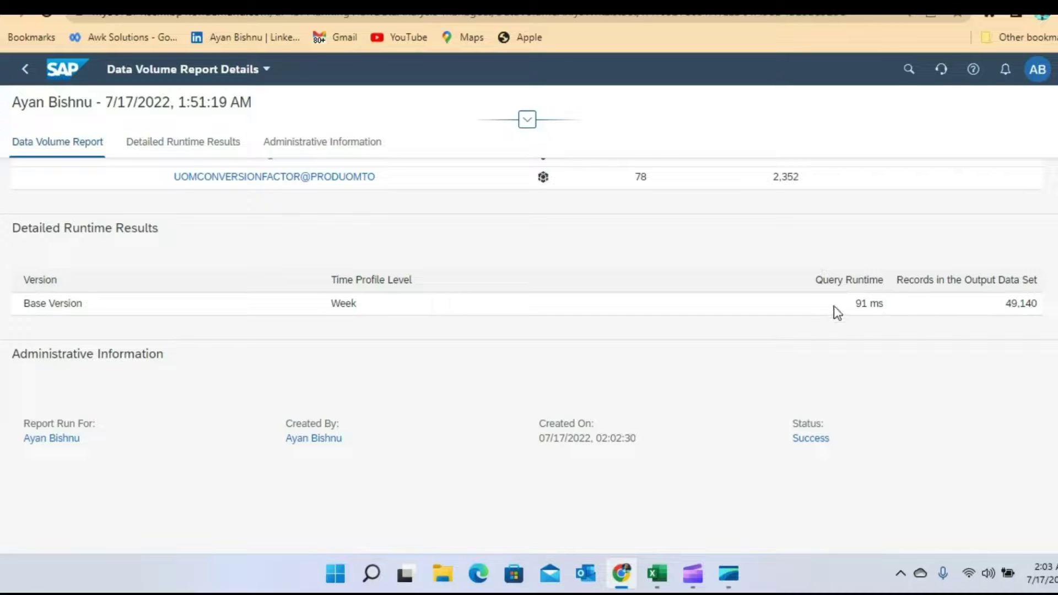